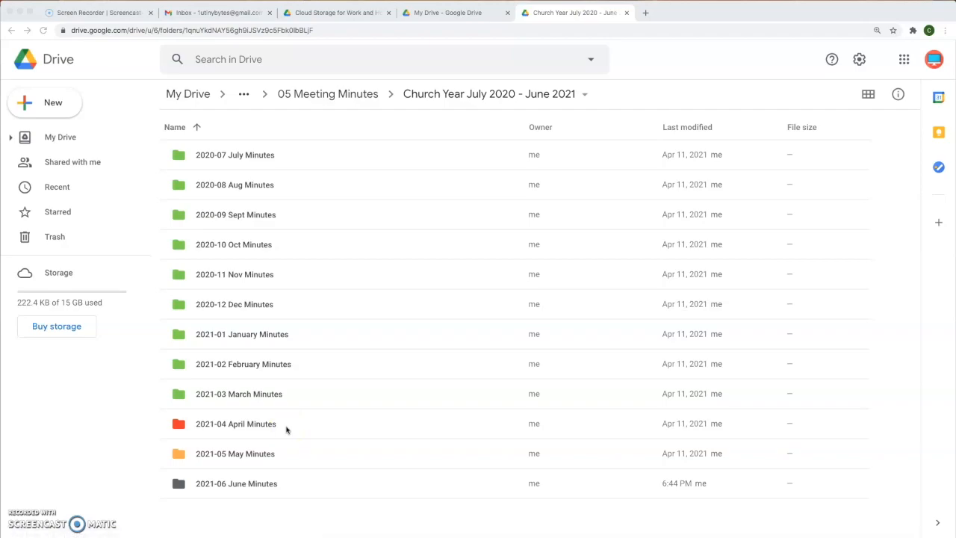
Step: In the 2021-04 April Minutes folder, create a Google Docs document from the Coral Meeting notes template
{"action": "left_click", "coordinate": [270, 427]}
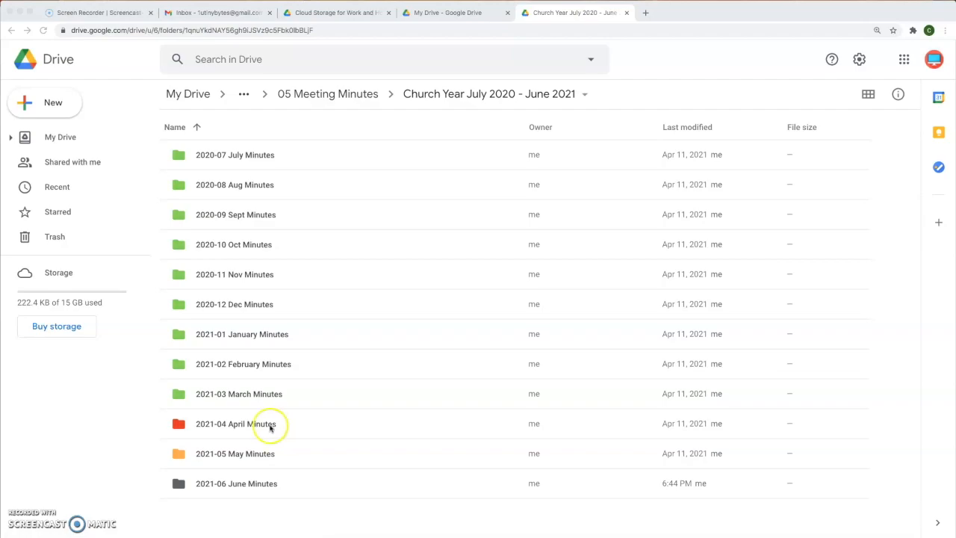
{"action": "double_click", "coordinate": [270, 427]}
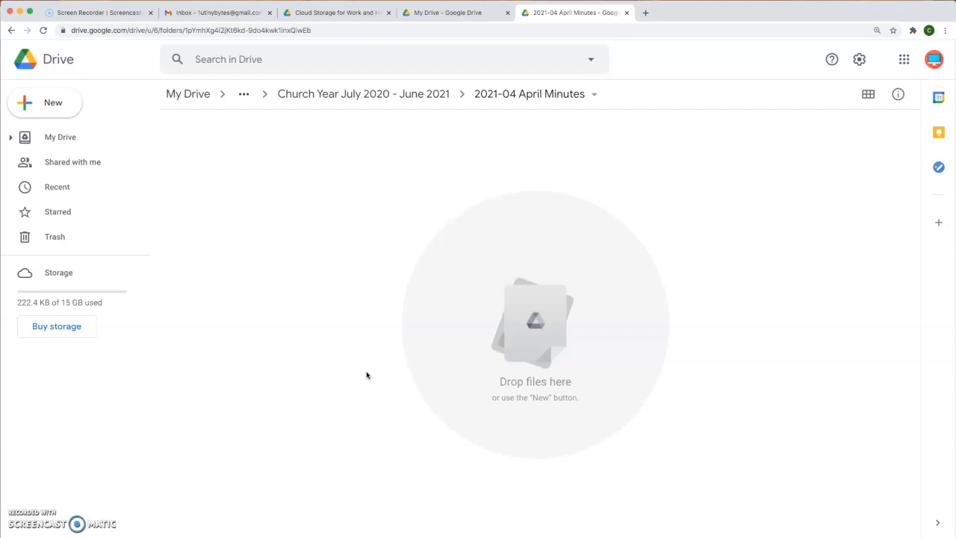
{"action": "left_click", "coordinate": [66, 104]}
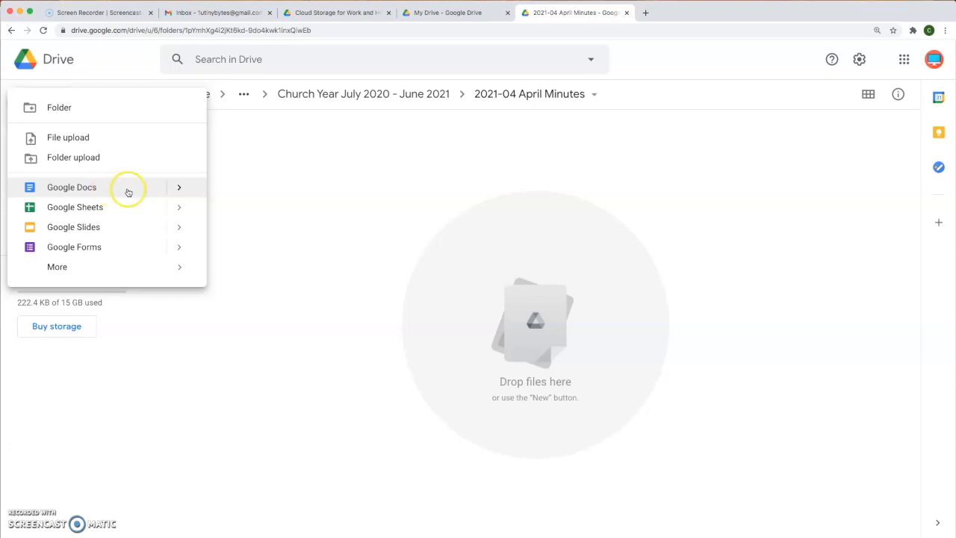
{"action": "left_click", "coordinate": [179, 192]}
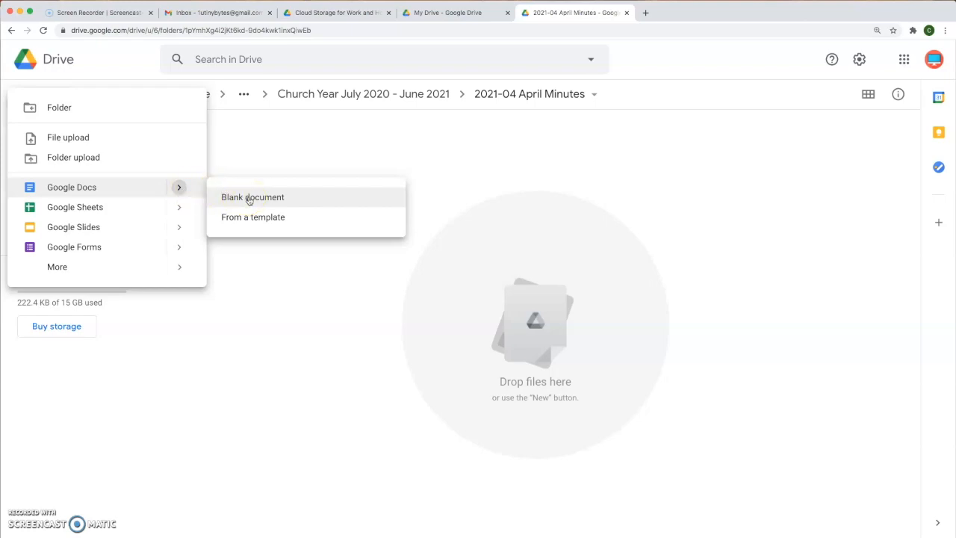
{"action": "left_click", "coordinate": [292, 220]}
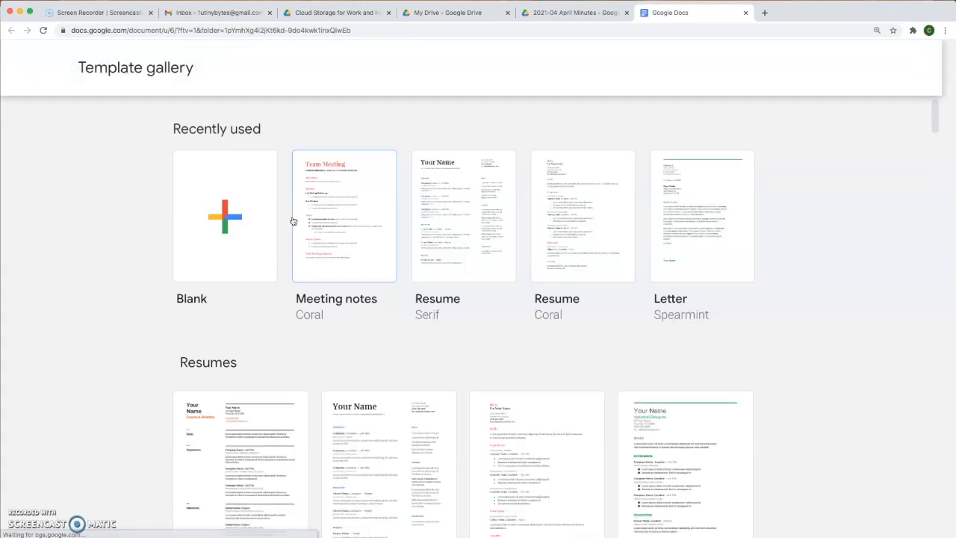
{"action": "left_click", "coordinate": [362, 215]}
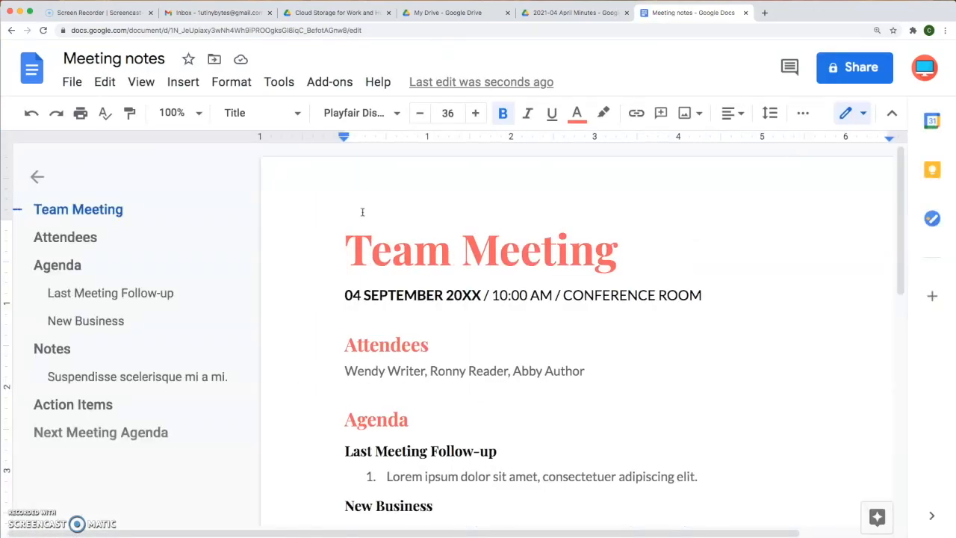
Step: Rename the document as "2021-04 April Meeting Agenda"
{"action": "left_click", "coordinate": [170, 59]}
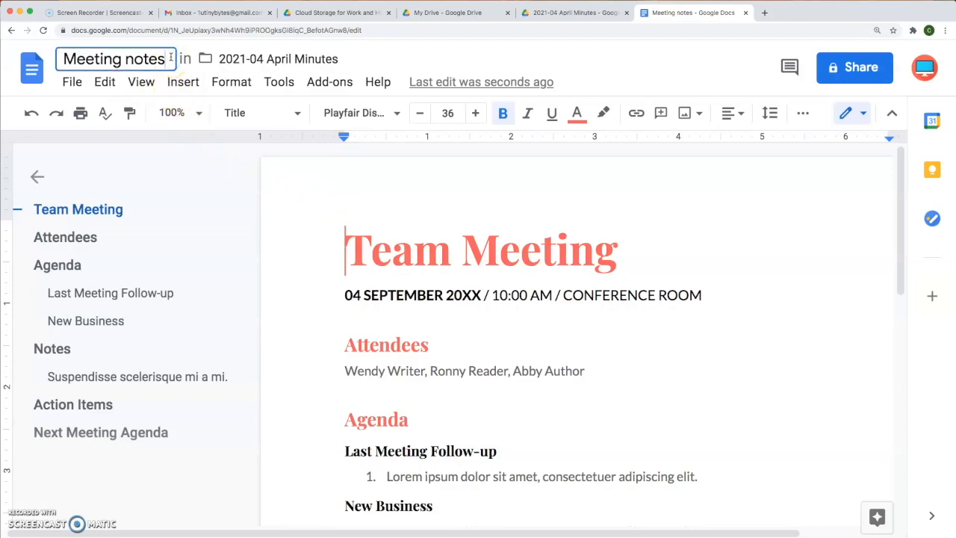
{"action": "left_click_drag", "start_coordinate": [154, 58], "coordinate": [51, 58]}
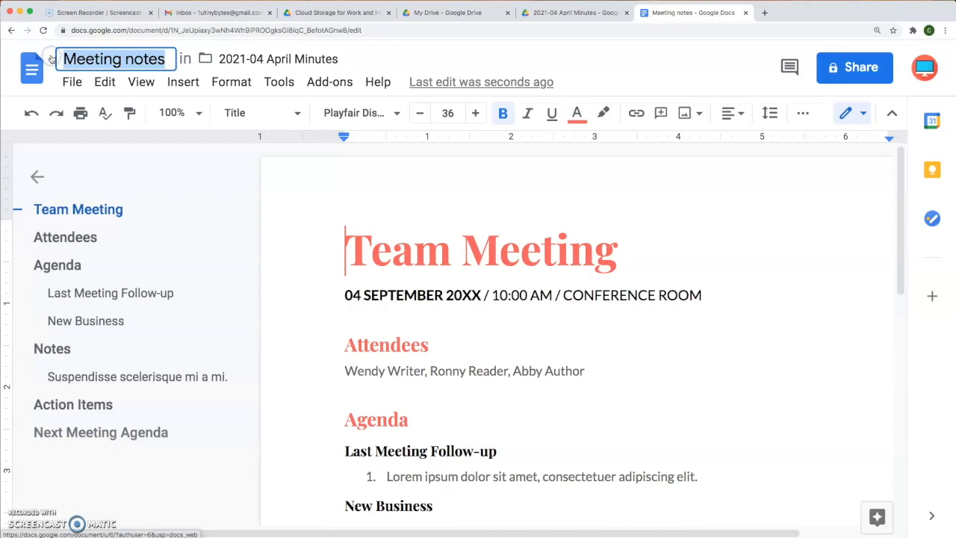
{"action": "type", "text": "2021"}
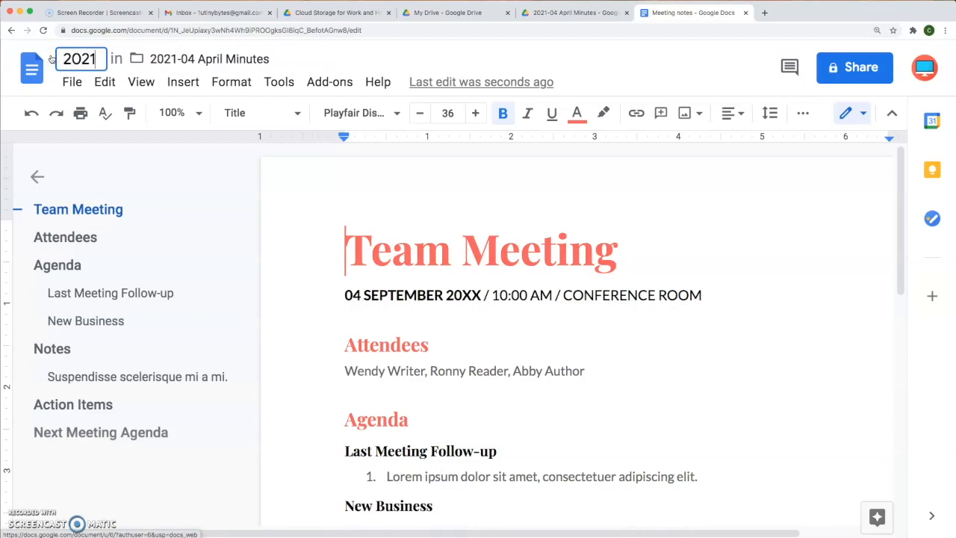
{"action": "type", "text": "-04"}
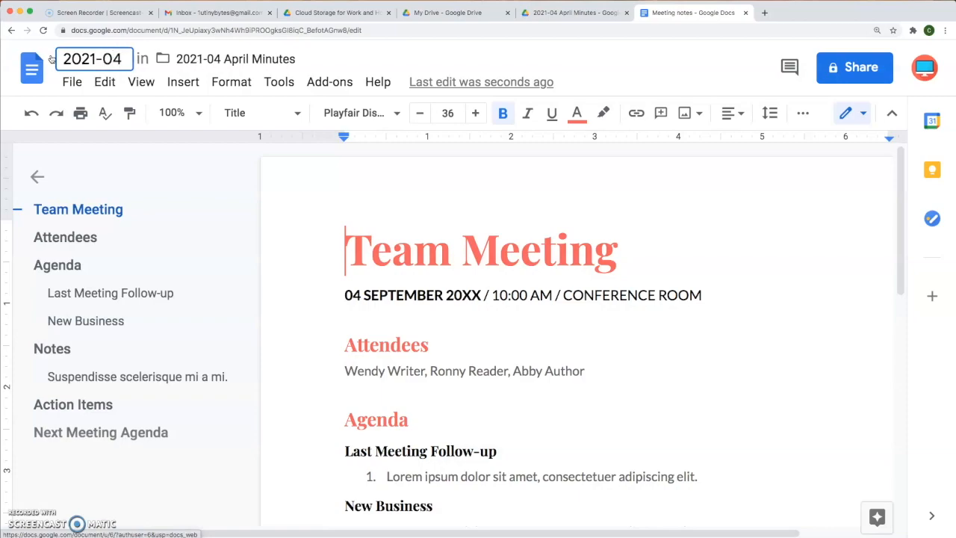
{"action": "type", "text": " April Meeting Agenda"}
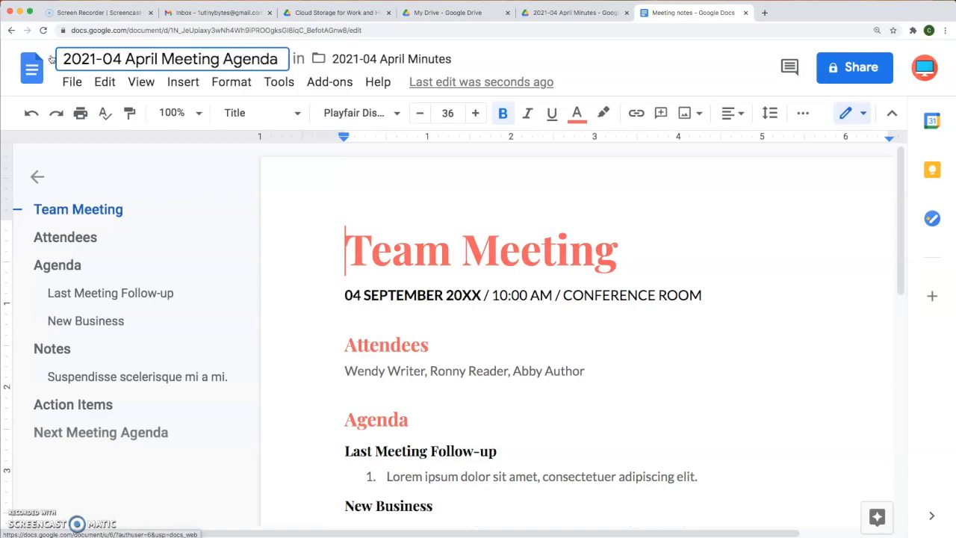
{"action": "left_click", "coordinate": [321, 259]}
Step: Change the meeting date under the Team Meeting title to 14 April 2021
{"action": "left_click", "coordinate": [360, 295]}
{"action": "left_click_drag", "start_coordinate": [362, 295], "coordinate": [345, 296]}
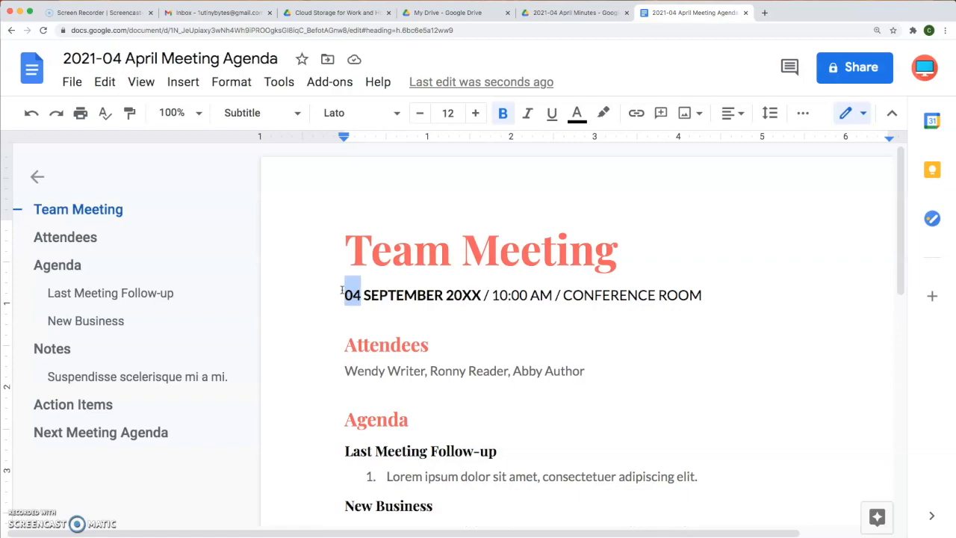
{"action": "type", "text": "1"}
{"action": "key", "text": "BackSpace"}
{"action": "type", "text": "1"}
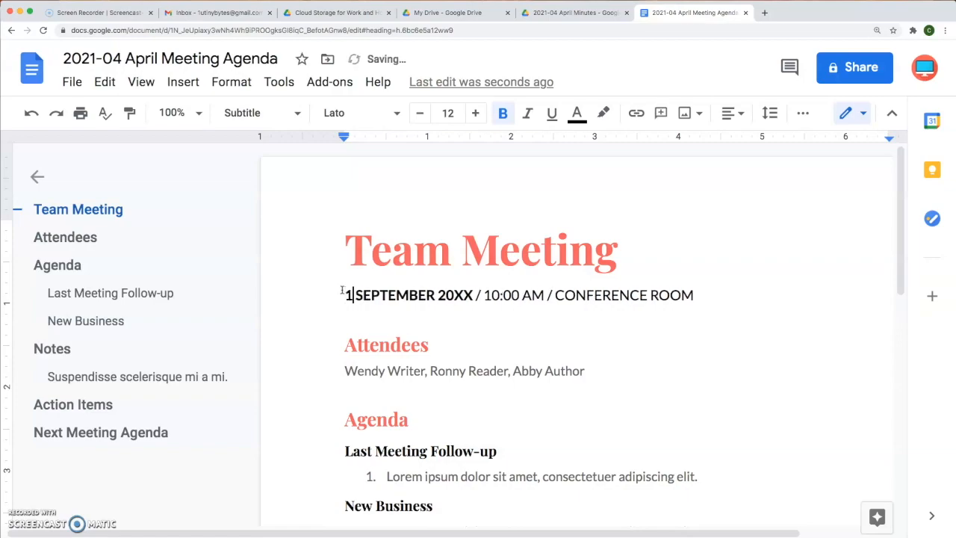
{"action": "type", "text": "4"}
{"action": "left_click", "coordinate": [437, 294]}
{"action": "left_click_drag", "start_coordinate": [481, 295], "coordinate": [462, 296]}
{"action": "type", "text": "21"}
{"action": "left_click", "coordinate": [444, 296]}
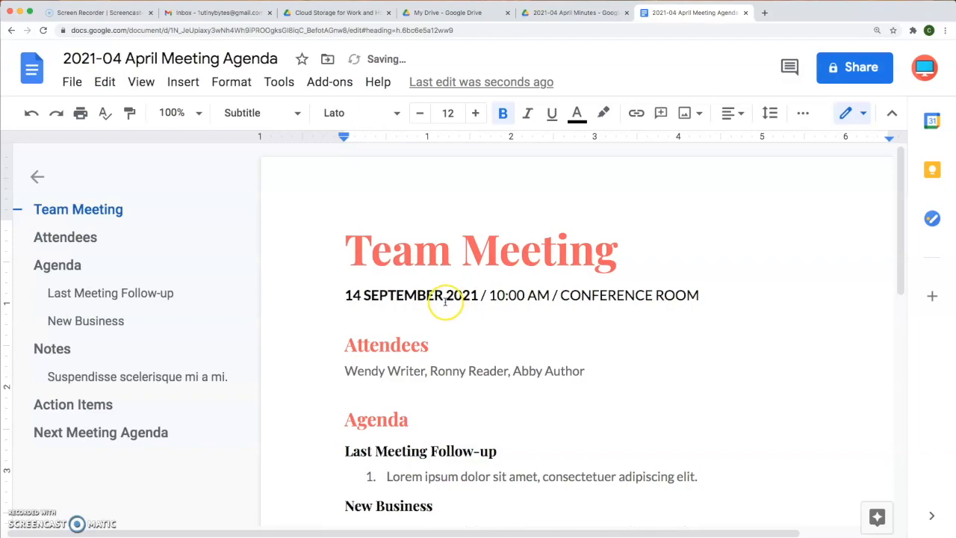
{"action": "double_click", "coordinate": [425, 296]}
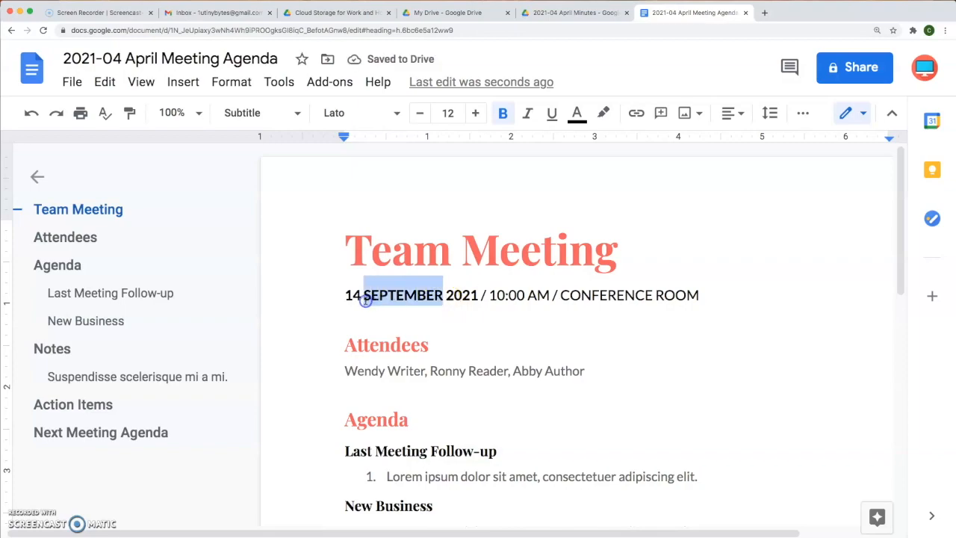
{"action": "type", "text": "April"}
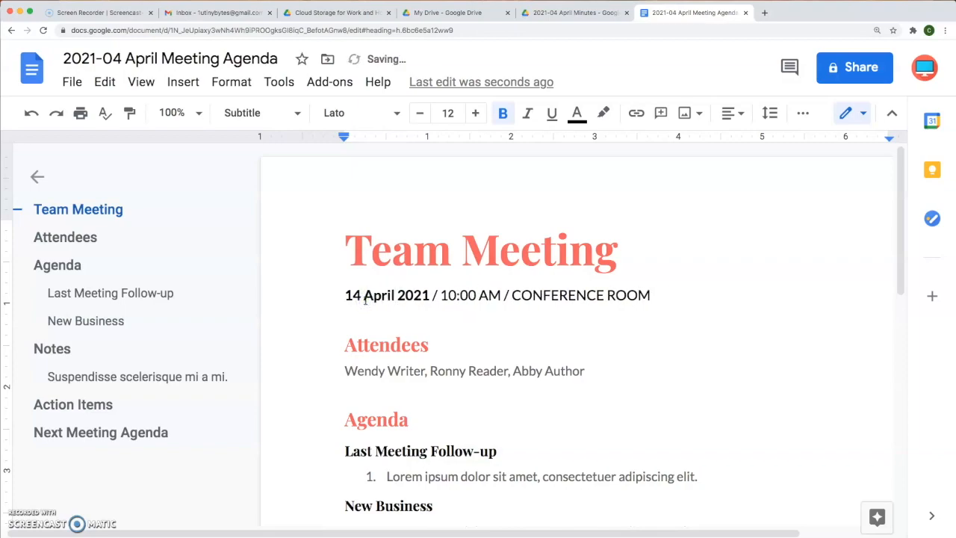
{"action": "scroll", "coordinate": [460, 337], "scroll_direction": "down", "scroll_amount": 3}
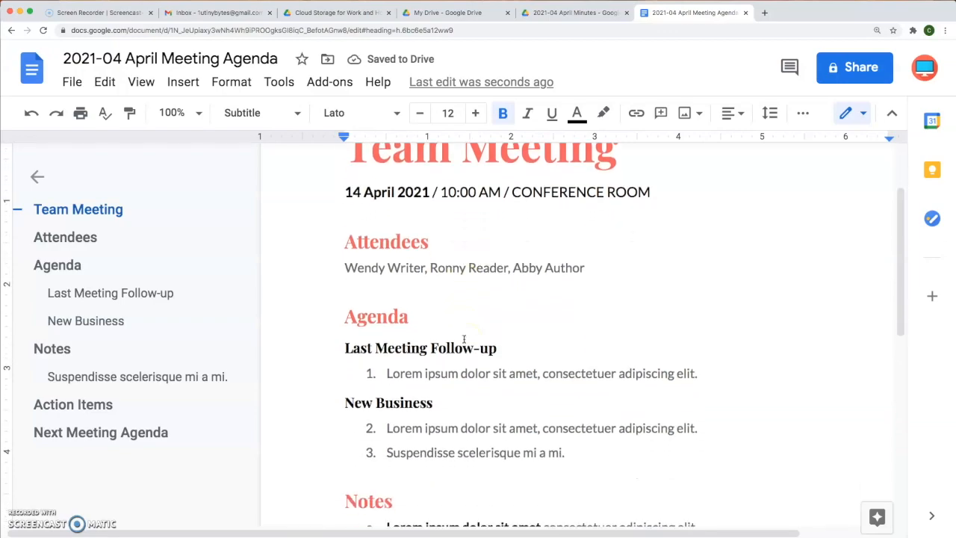
{"action": "scroll", "coordinate": [464, 338], "scroll_direction": "down", "scroll_amount": 8}
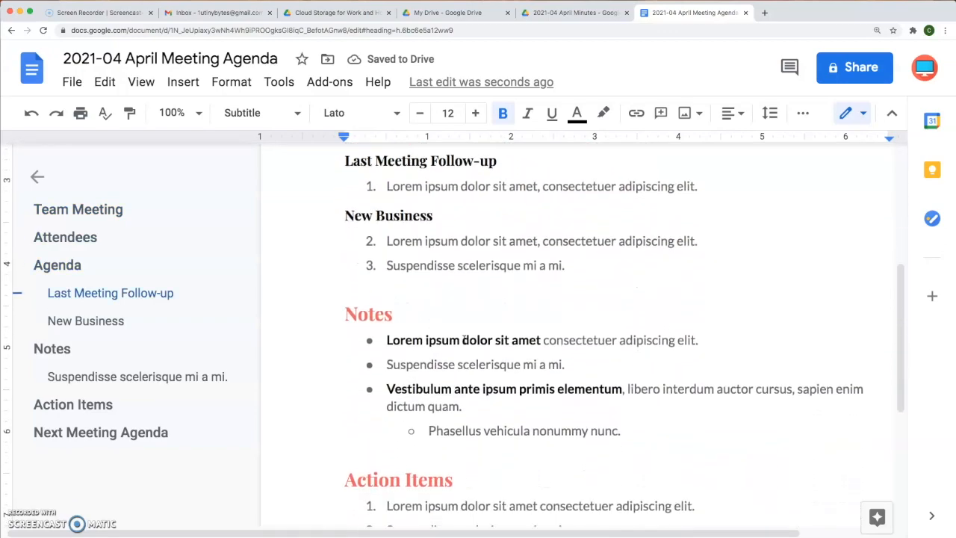
{"action": "scroll", "coordinate": [464, 339], "scroll_direction": "down", "scroll_amount": 5}
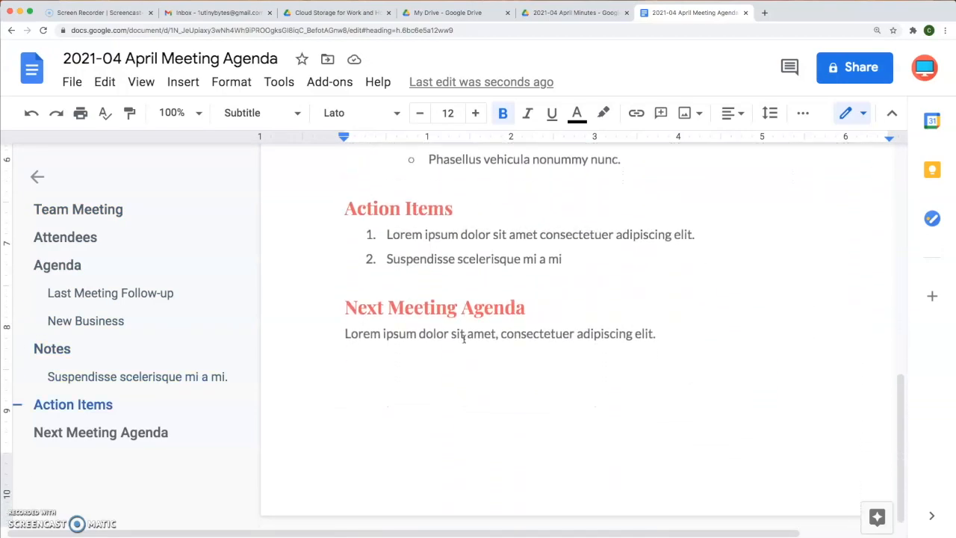
{"action": "scroll", "coordinate": [464, 339], "scroll_direction": "up", "scroll_amount": 15}
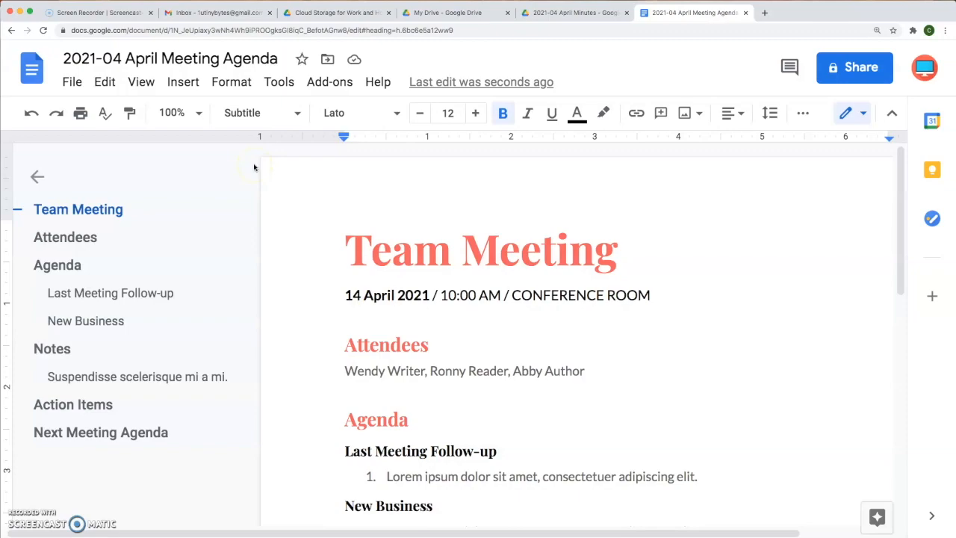
Step: Return to the 2021-04 April Minutes folder in Google Drive and upload "2021-04 Chair Report.gif" from the computer's recent files
{"action": "left_click", "coordinate": [579, 15]}
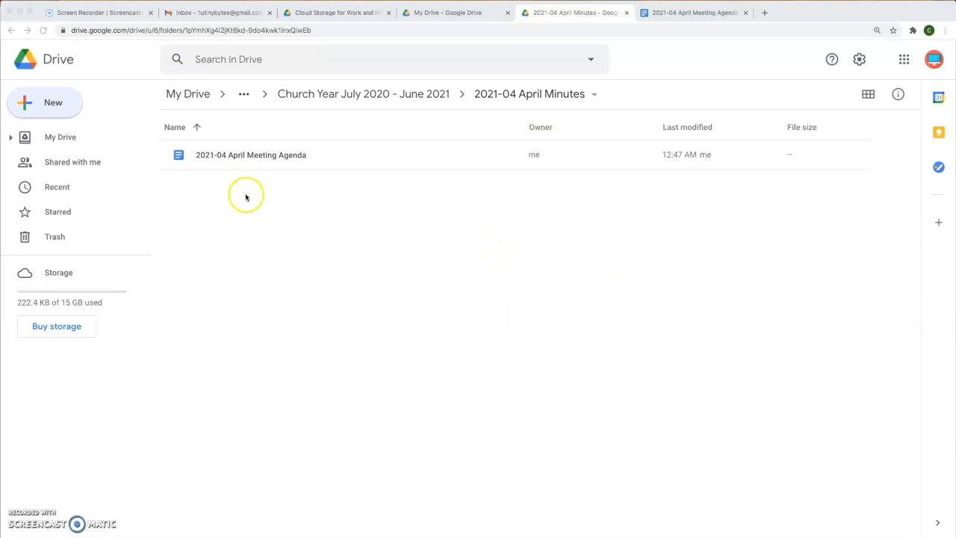
{"action": "left_click", "coordinate": [66, 110]}
{"action": "left_click", "coordinate": [65, 110]}
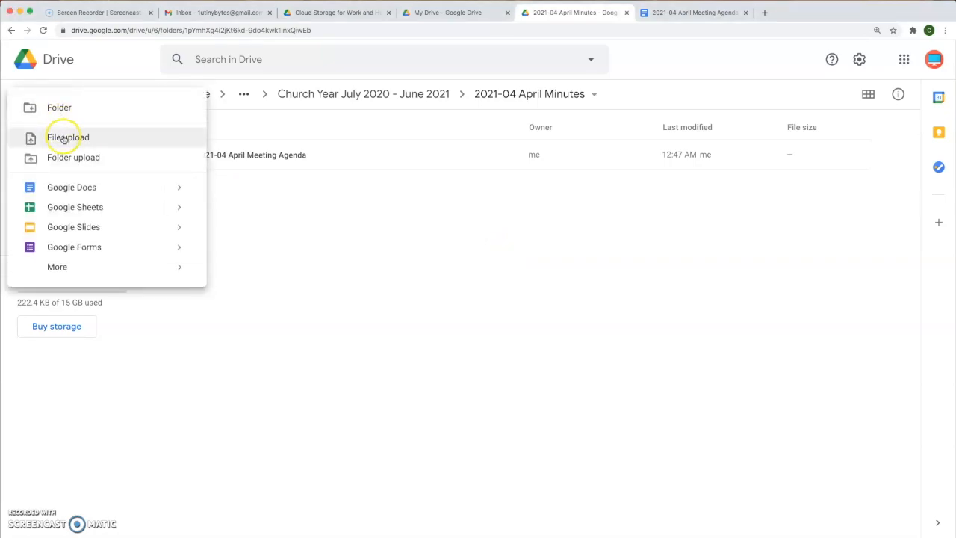
{"action": "left_click", "coordinate": [64, 140]}
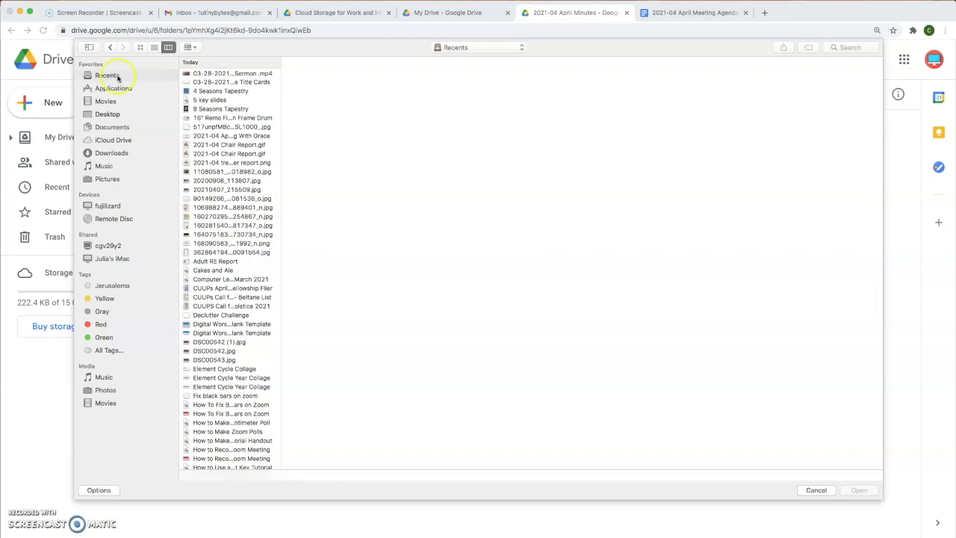
{"action": "left_click", "coordinate": [251, 145]}
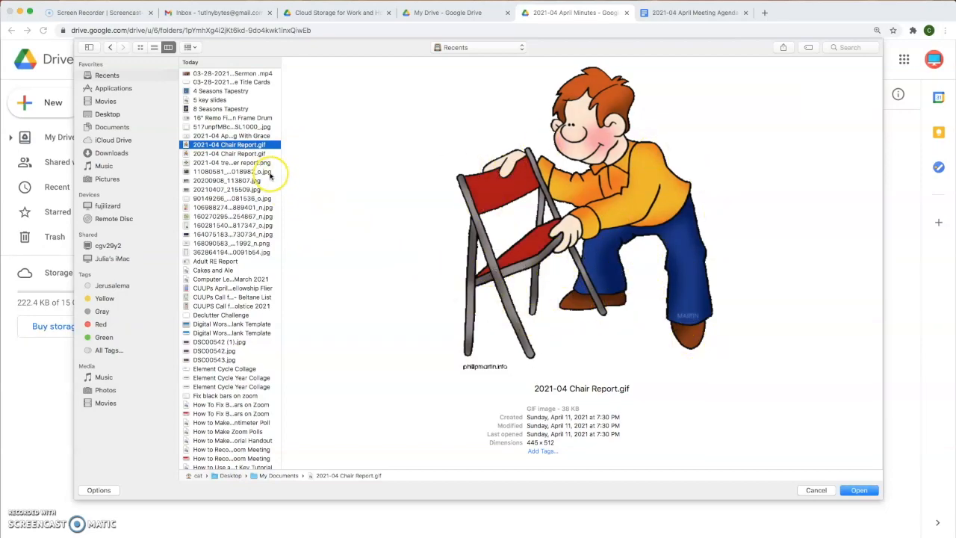
{"action": "left_click", "coordinate": [871, 493]}
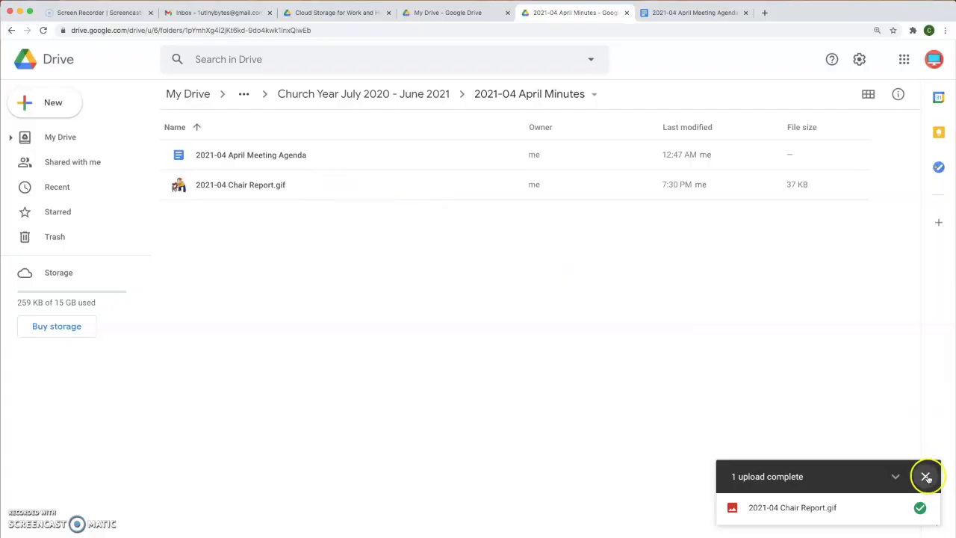
{"action": "left_click", "coordinate": [923, 475]}
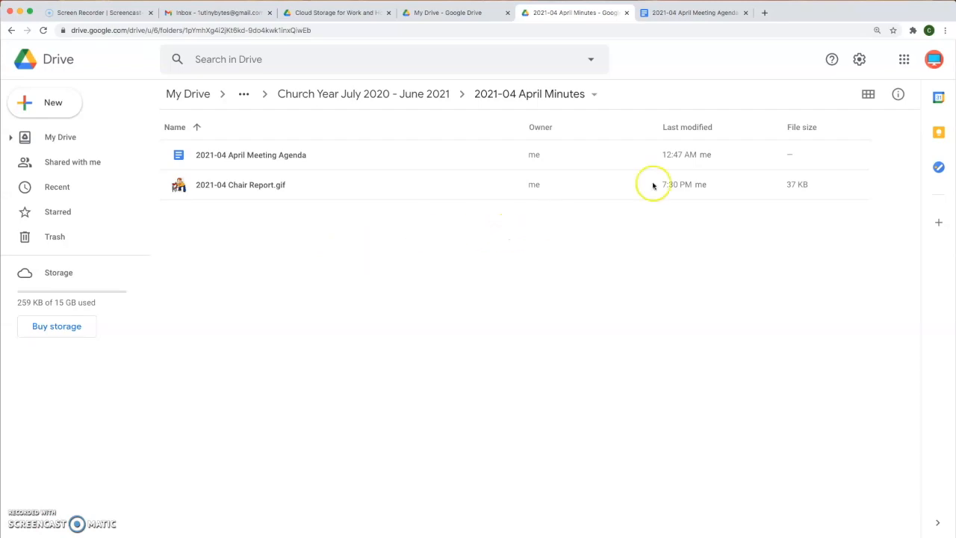
Step: Switch to Gmail and open the "April 2021 Treasurer Report" email
{"action": "left_click", "coordinate": [905, 62]}
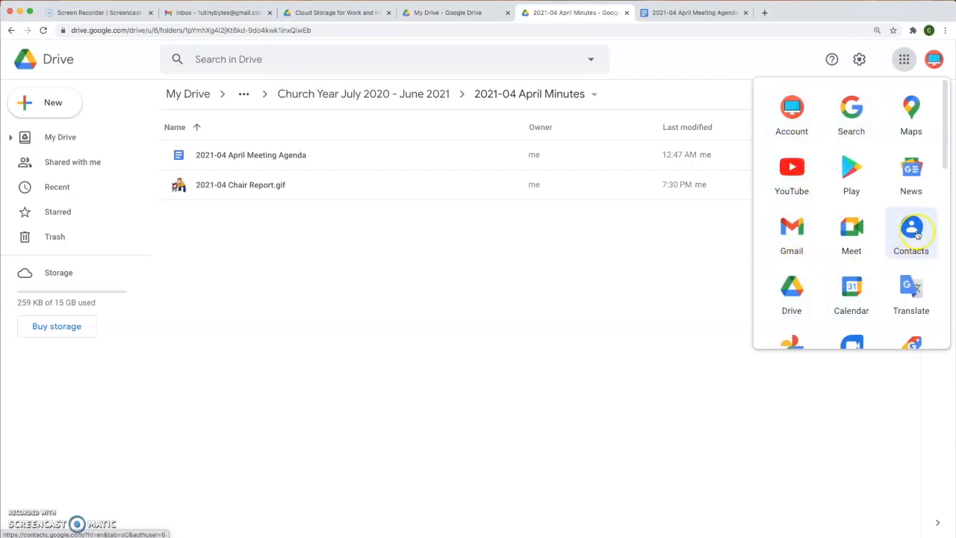
{"action": "left_click", "coordinate": [666, 280]}
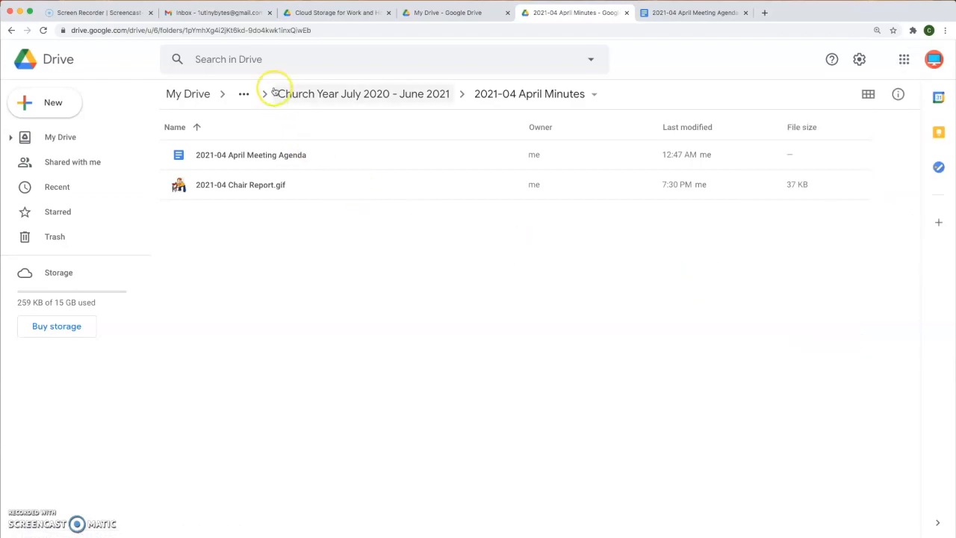
{"action": "left_click", "coordinate": [218, 12]}
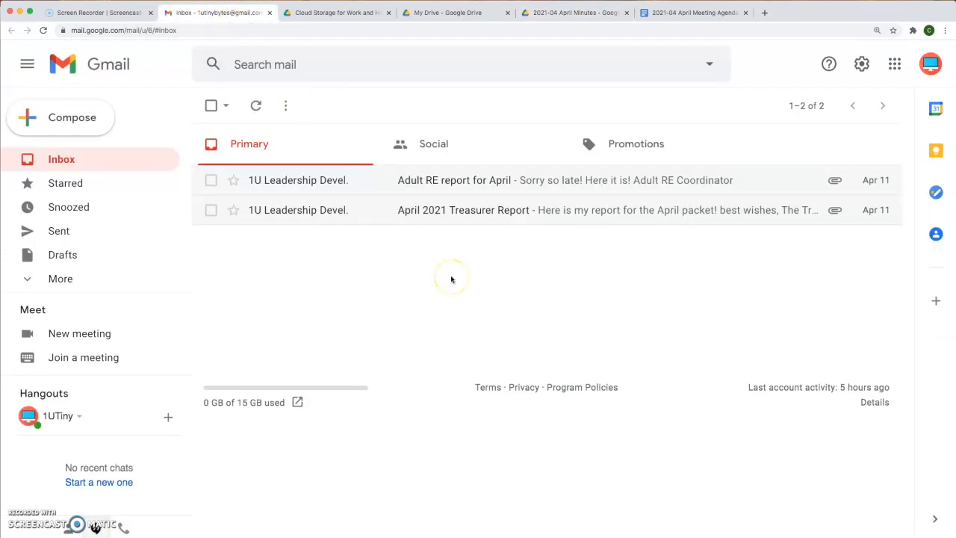
{"action": "left_click", "coordinate": [492, 213]}
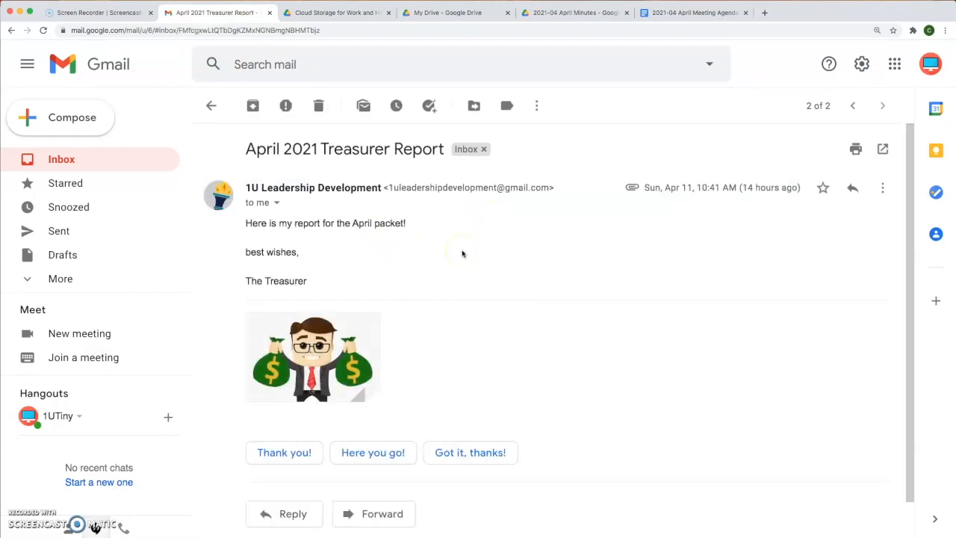
Step: Save the treasurer report.png attachment from the email to Google Drive
{"action": "scroll", "coordinate": [384, 264], "scroll_direction": "down", "scroll_amount": 1}
{"action": "mouse_move", "coordinate": [341, 306]}
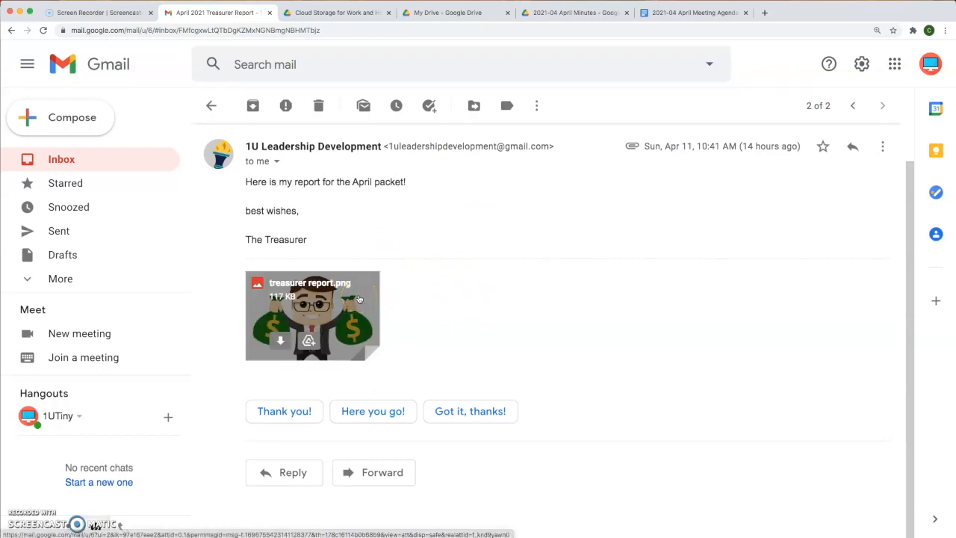
{"action": "left_click", "coordinate": [280, 343]}
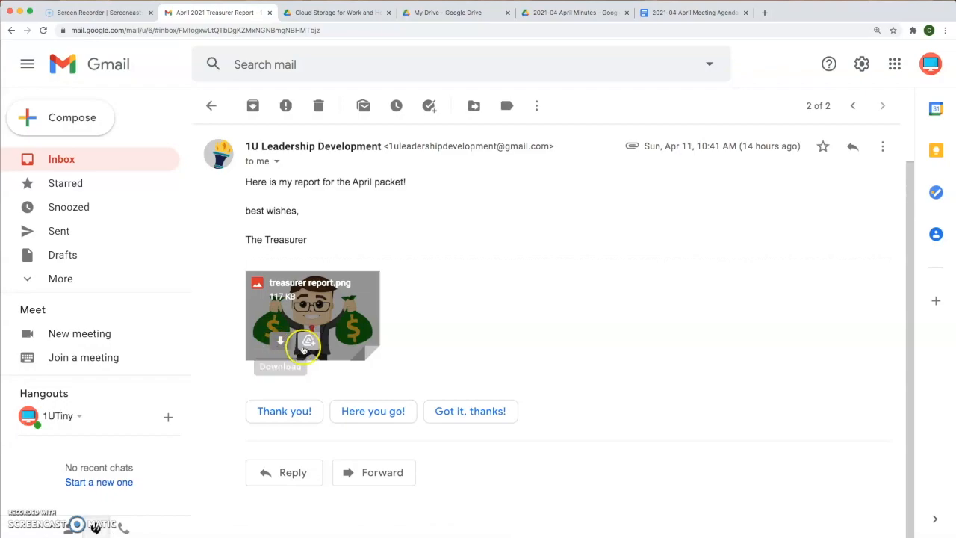
{"action": "left_click", "coordinate": [311, 343]}
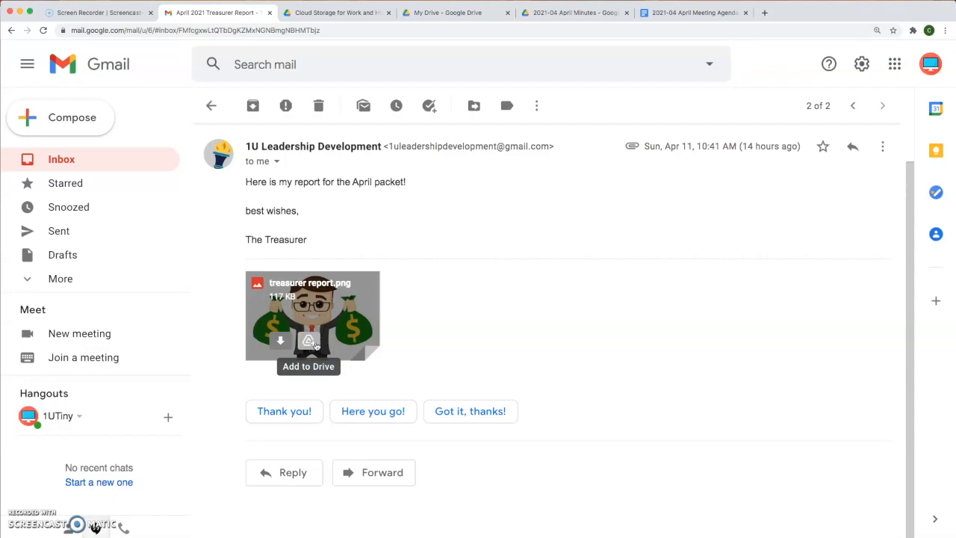
{"action": "left_click", "coordinate": [311, 342]}
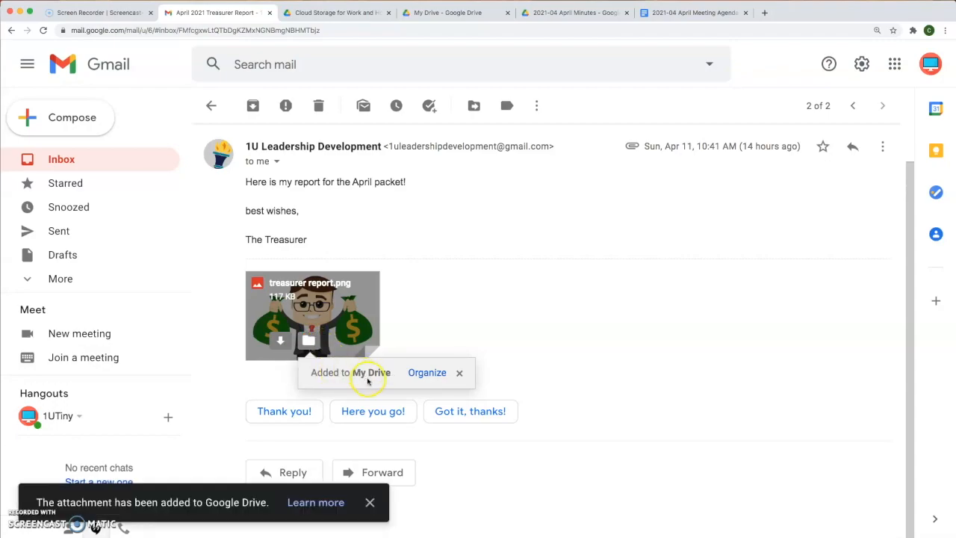
Step: Move treasurer report.png into Restricted - Church Team Drive > 02 Governance and Meetings > 05 Meeting Minutes > Church Year July 2020 - June 2021 > 2021-04 April Minutes
{"action": "left_click", "coordinate": [435, 375]}
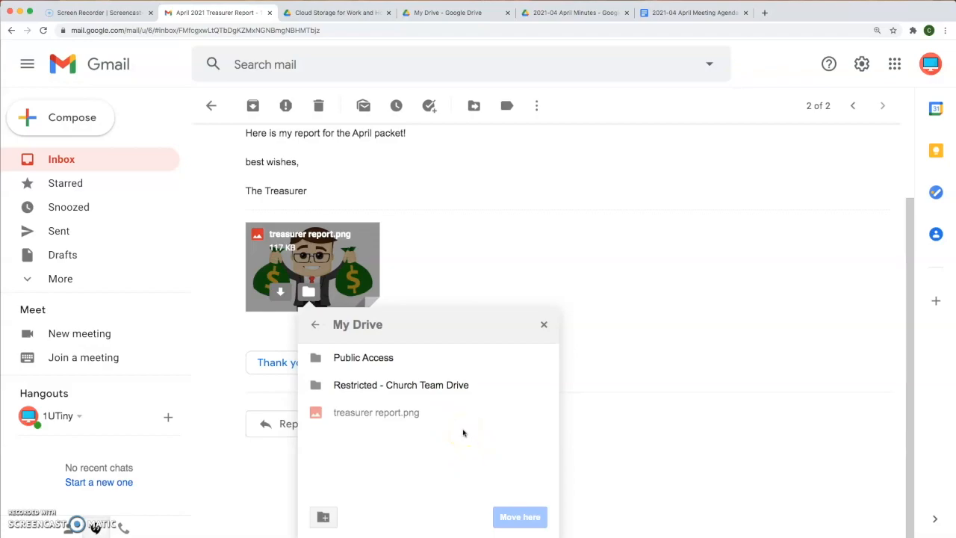
{"action": "scroll", "coordinate": [463, 418], "scroll_direction": "up", "scroll_amount": 1}
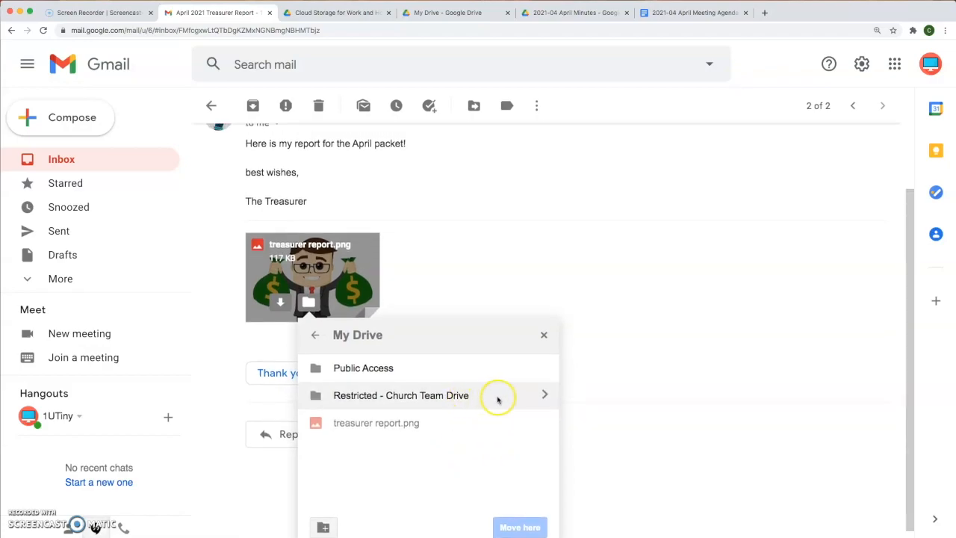
{"action": "left_click", "coordinate": [544, 395]}
{"action": "left_click", "coordinate": [535, 396]}
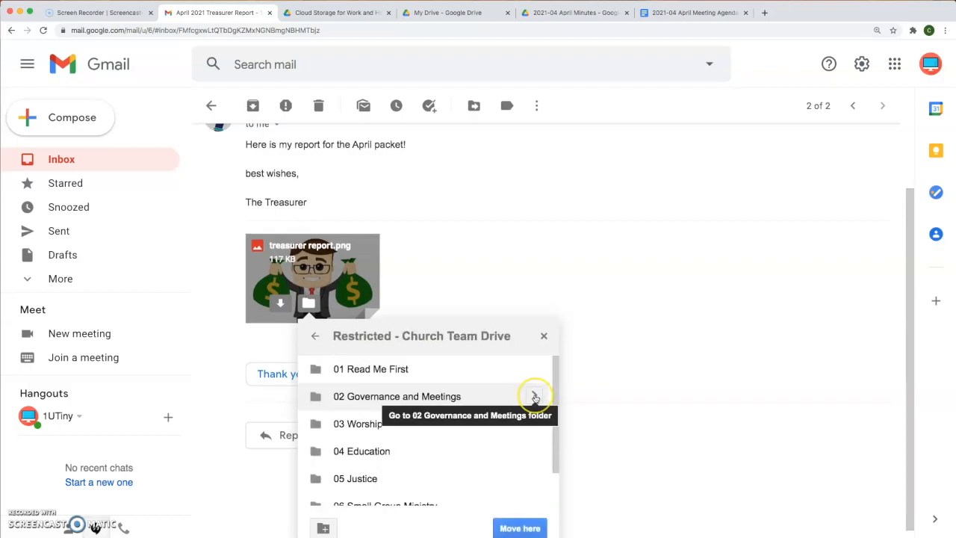
{"action": "left_click", "coordinate": [535, 398]}
{"action": "scroll", "coordinate": [529, 410], "scroll_direction": "down", "scroll_amount": 1}
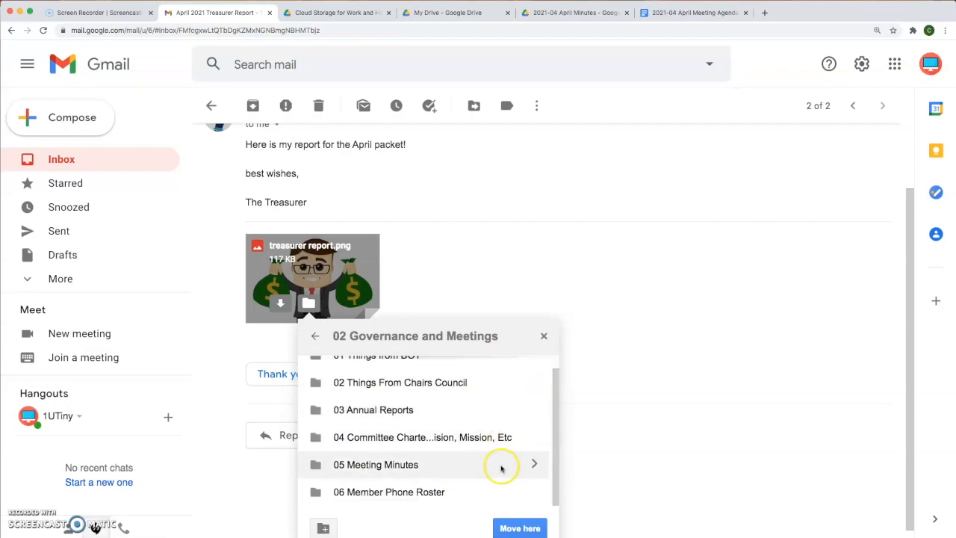
{"action": "left_click", "coordinate": [535, 464]}
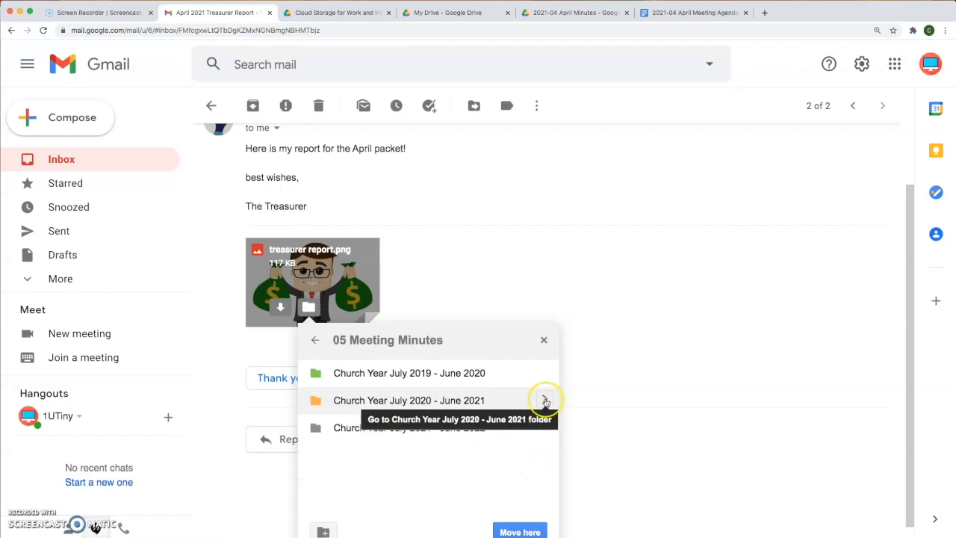
{"action": "left_click", "coordinate": [545, 400]}
{"action": "scroll", "coordinate": [527, 425], "scroll_direction": "down", "scroll_amount": 5}
{"action": "scroll", "coordinate": [527, 425], "scroll_direction": "down", "scroll_amount": 2}
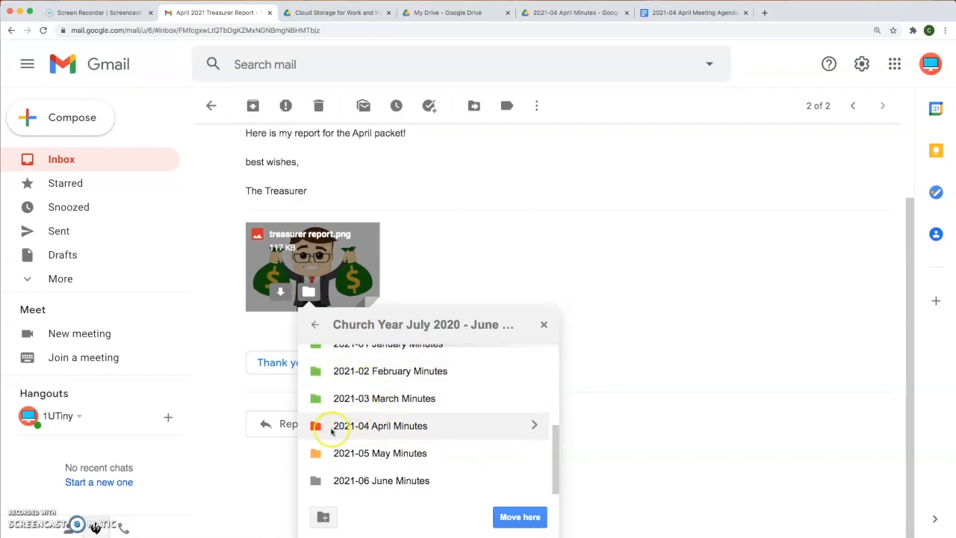
{"action": "left_click", "coordinate": [426, 427]}
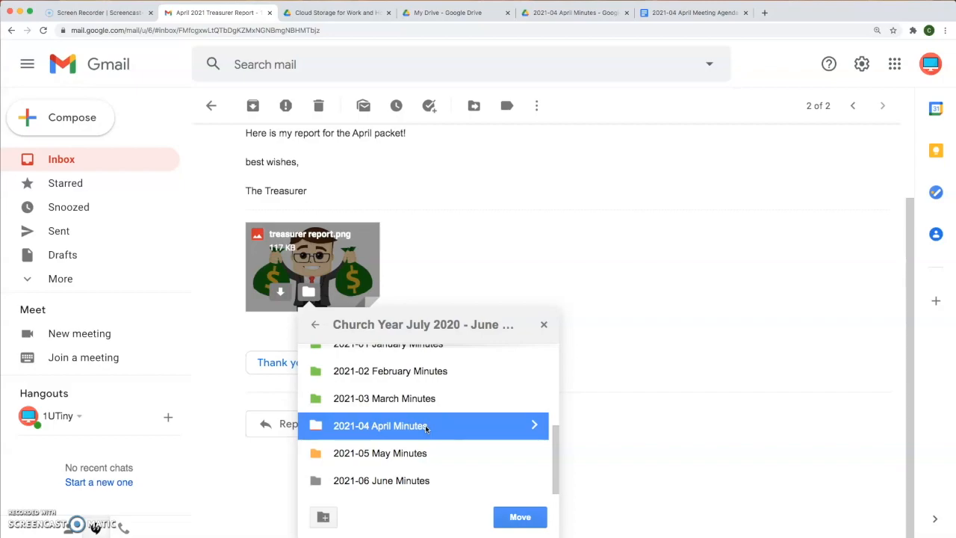
{"action": "left_click", "coordinate": [519, 518]}
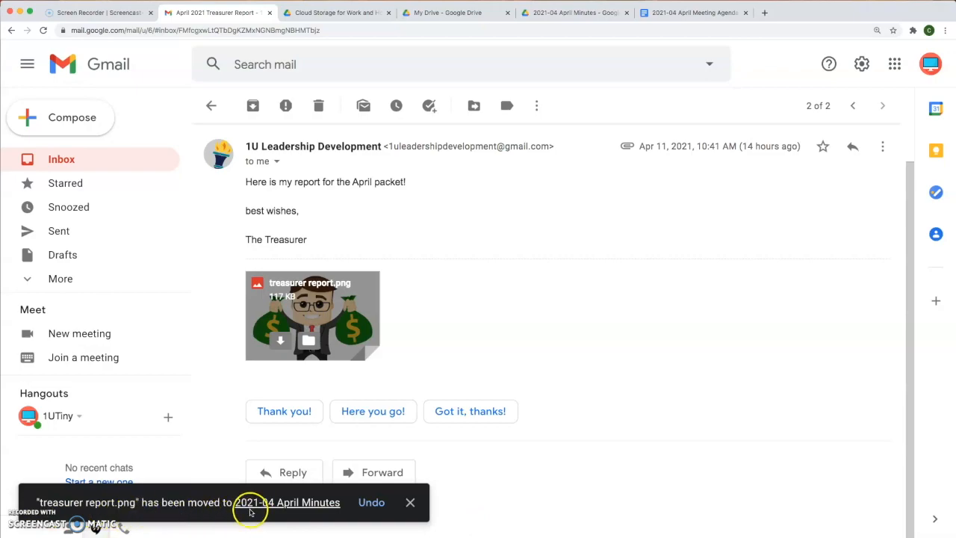
{"action": "left_click", "coordinate": [410, 503]}
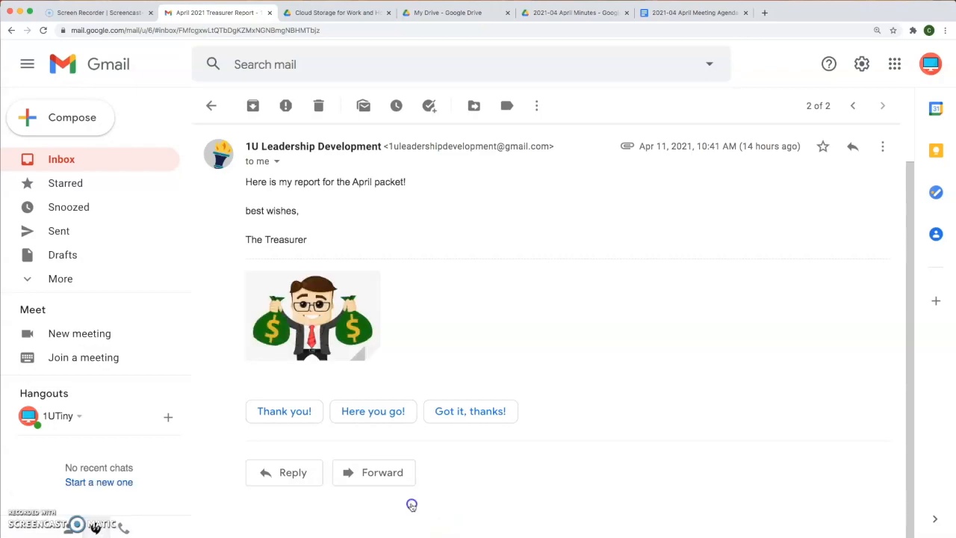
Step: Open the "Adult RE report for April" email from the inbox and save its Adult RE Report.png attachment to Google Drive
{"action": "left_click", "coordinate": [90, 161]}
{"action": "left_click", "coordinate": [420, 181]}
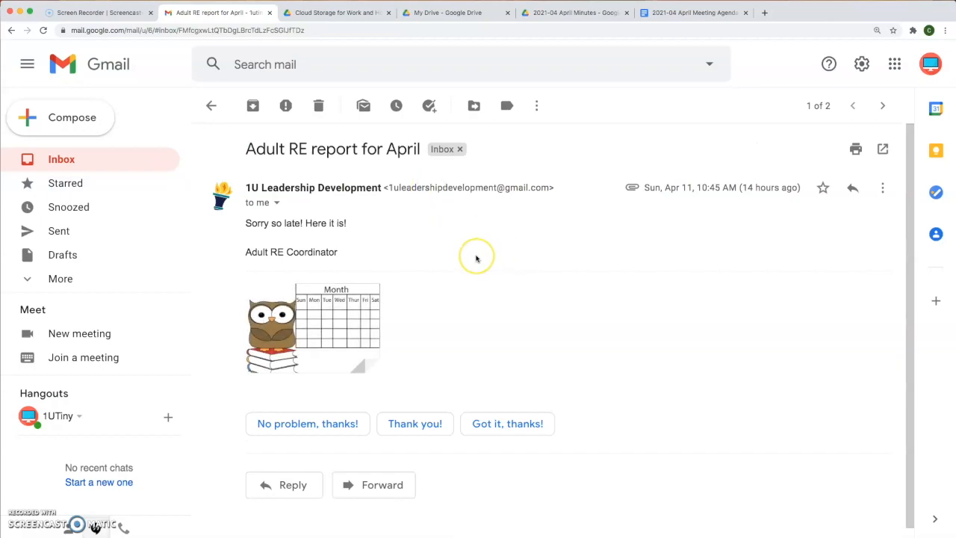
{"action": "scroll", "coordinate": [473, 256], "scroll_direction": "down", "scroll_amount": 1}
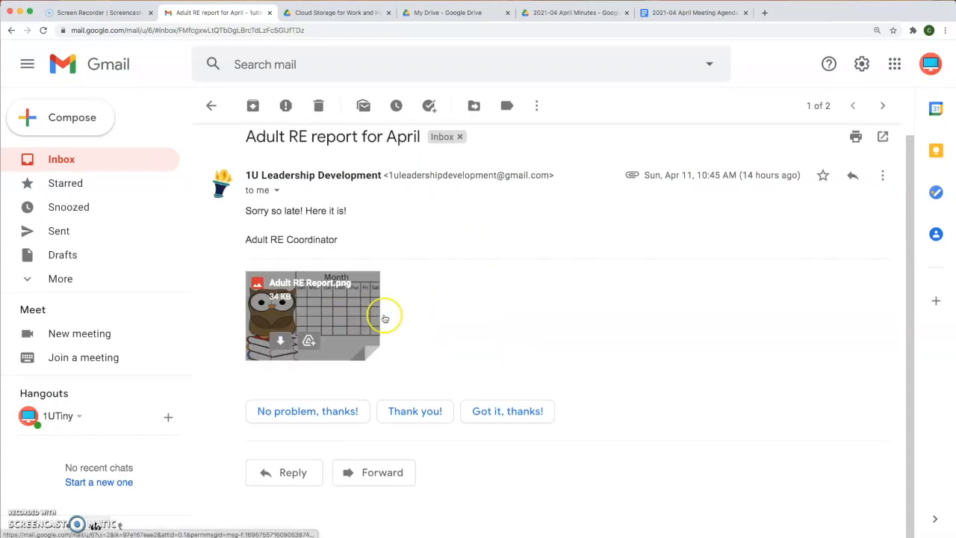
{"action": "mouse_move", "coordinate": [356, 315]}
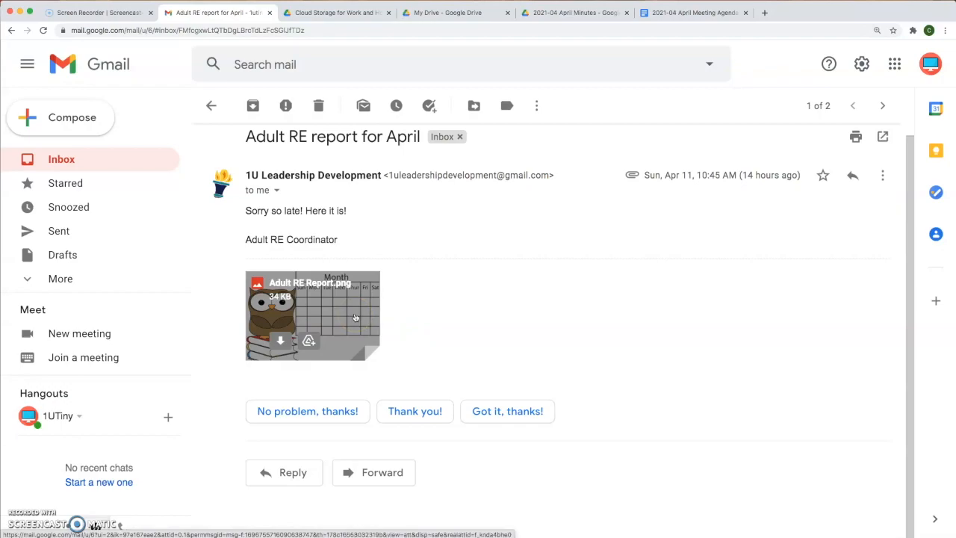
{"action": "left_click", "coordinate": [279, 343]}
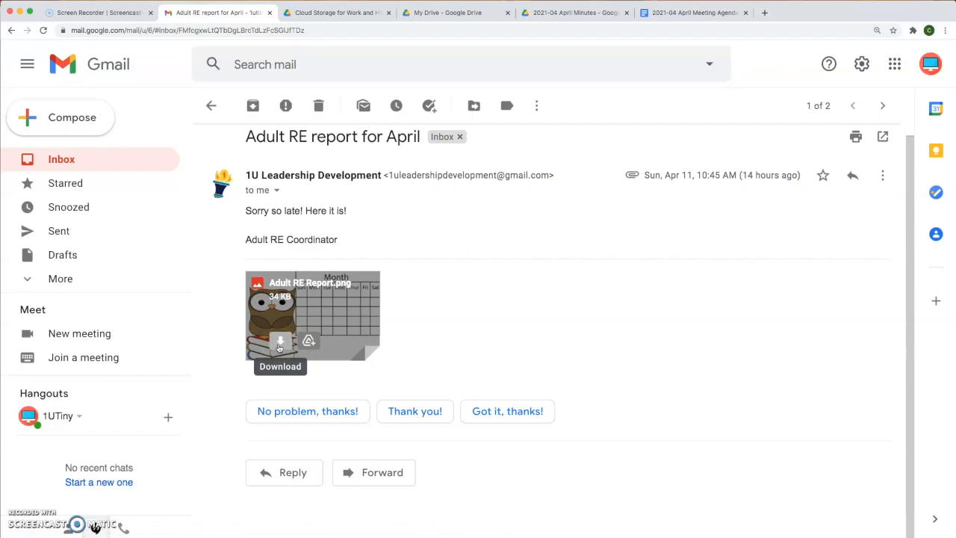
{"action": "left_click", "coordinate": [310, 342]}
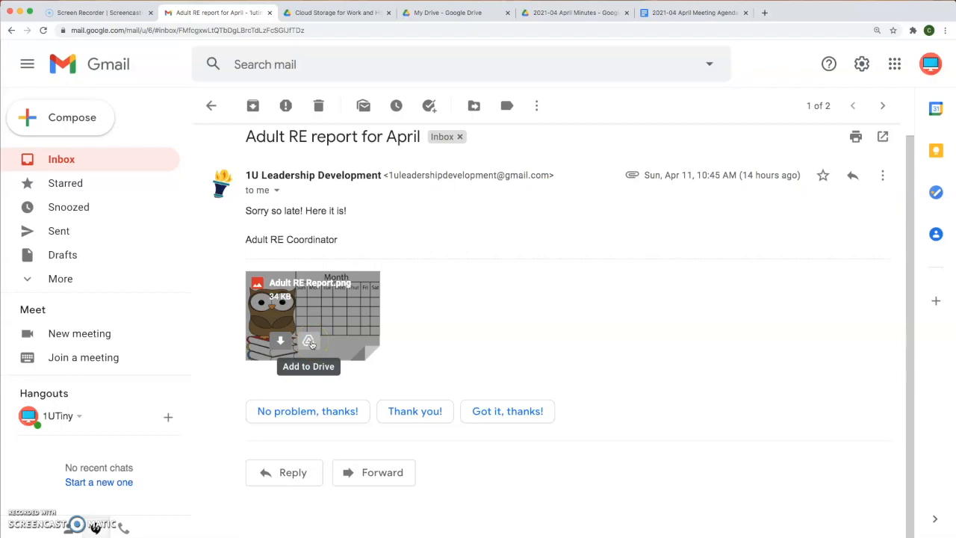
{"action": "left_click", "coordinate": [309, 342]}
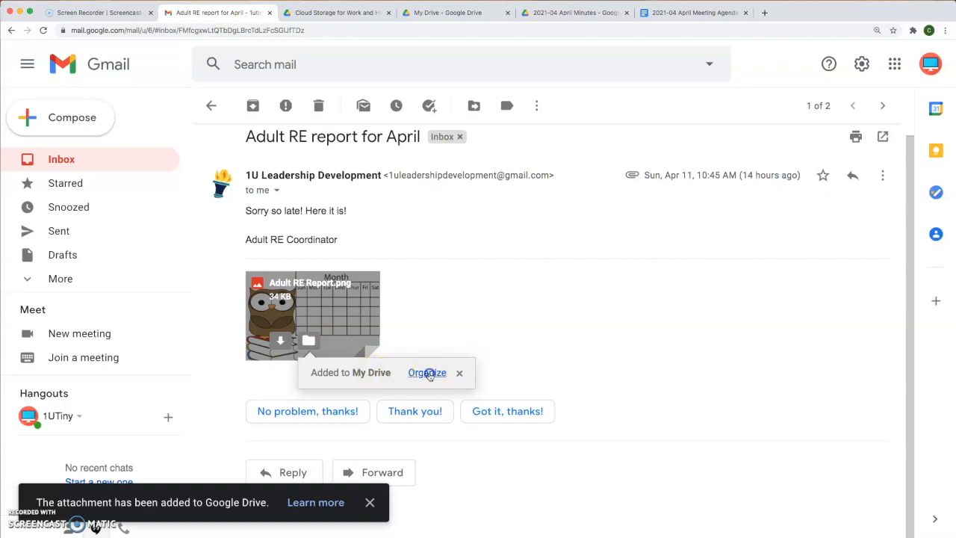
Step: Move Adult RE Report.png into the same 2021-04 April Minutes folder, under 05 Meeting Minutes > Church Year July 2020 - June 2021
{"action": "left_click", "coordinate": [427, 372]}
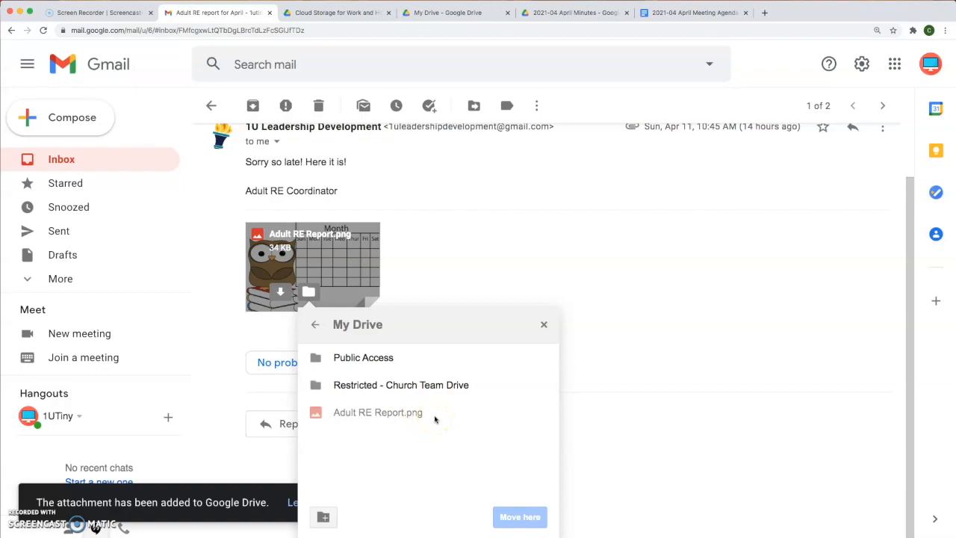
{"action": "left_click", "coordinate": [546, 385]}
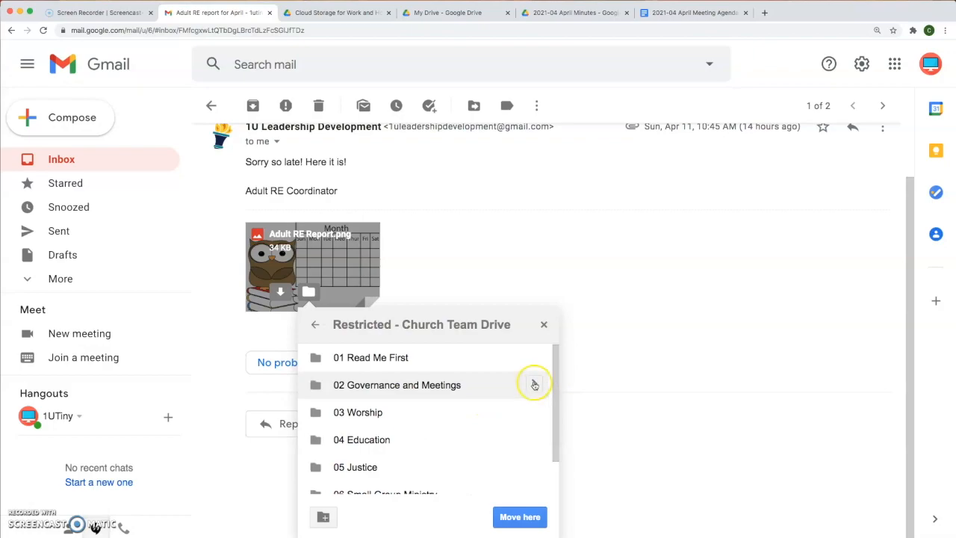
{"action": "left_click", "coordinate": [534, 384]}
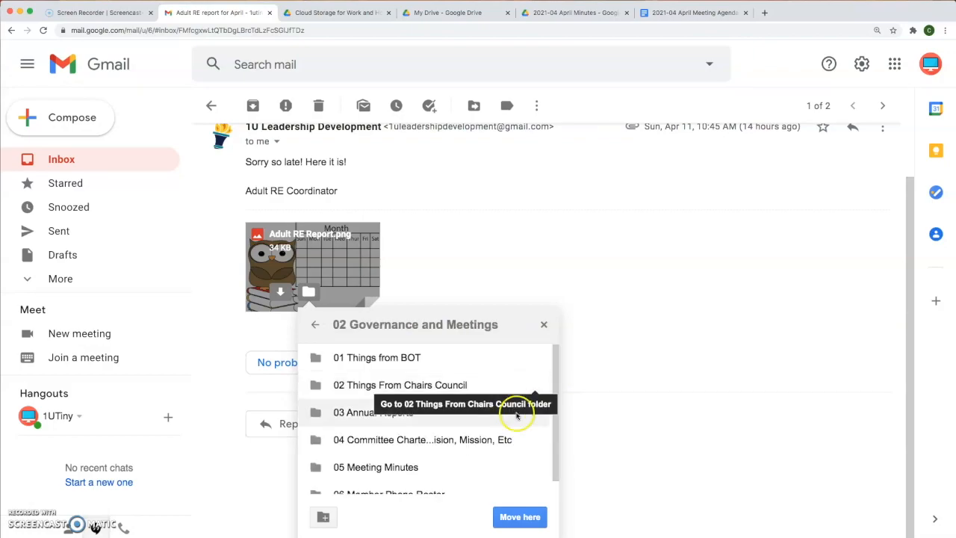
{"action": "scroll", "coordinate": [514, 414], "scroll_direction": "down", "scroll_amount": 1}
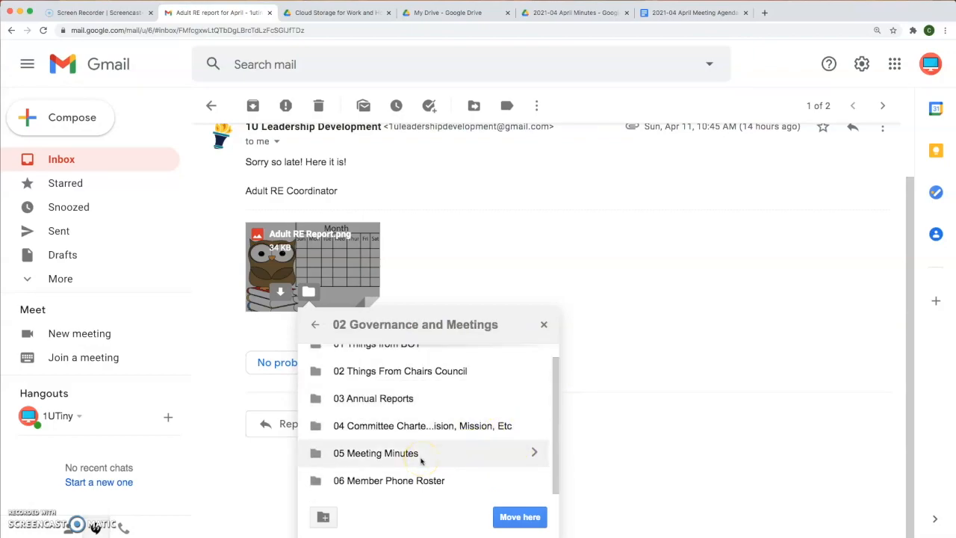
{"action": "left_click", "coordinate": [534, 453]}
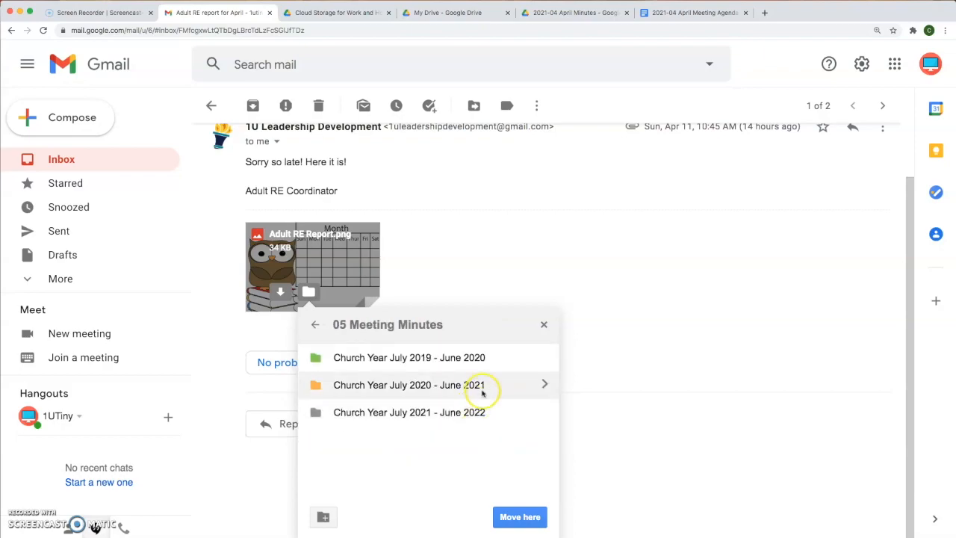
{"action": "left_click", "coordinate": [544, 384]}
{"action": "scroll", "coordinate": [497, 434], "scroll_direction": "down", "scroll_amount": 5}
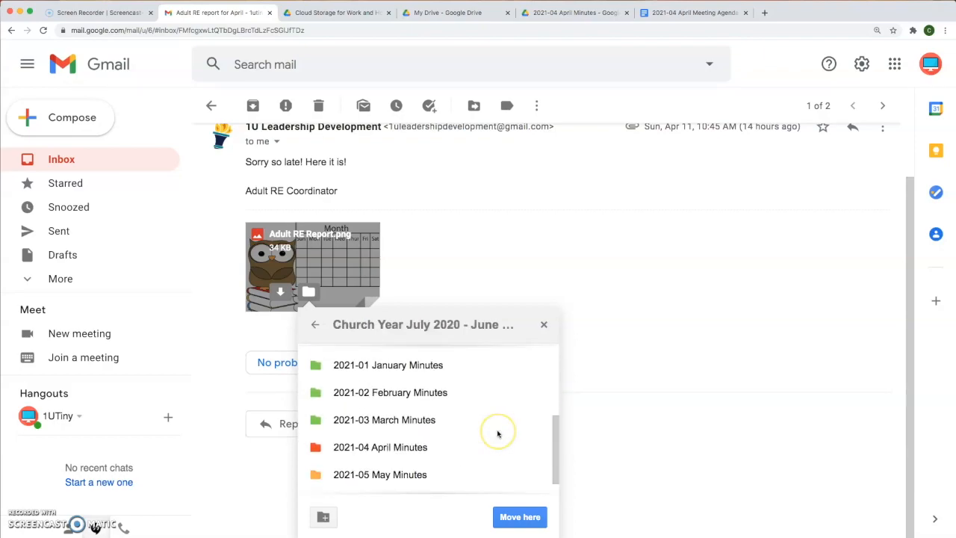
{"action": "scroll", "coordinate": [498, 433], "scroll_direction": "down", "scroll_amount": 1}
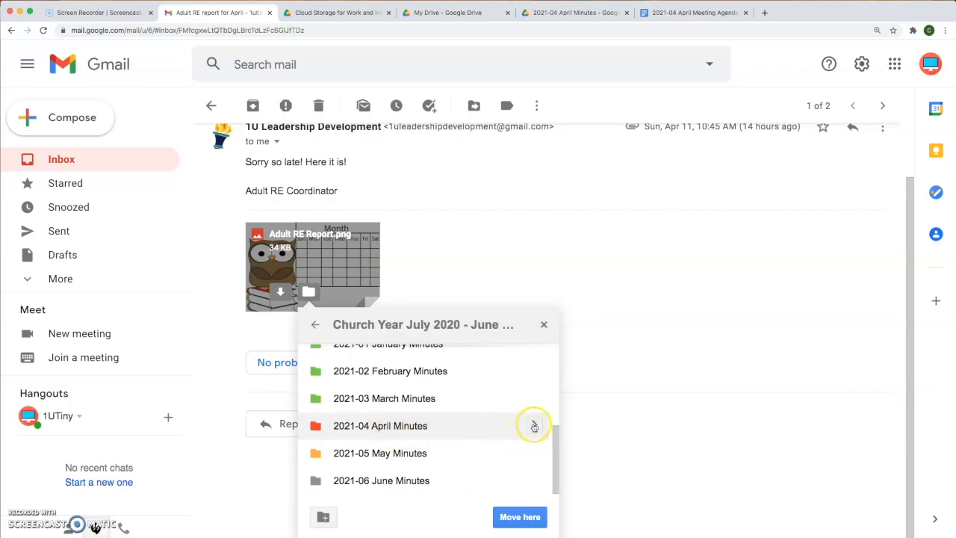
{"action": "left_click", "coordinate": [534, 426]}
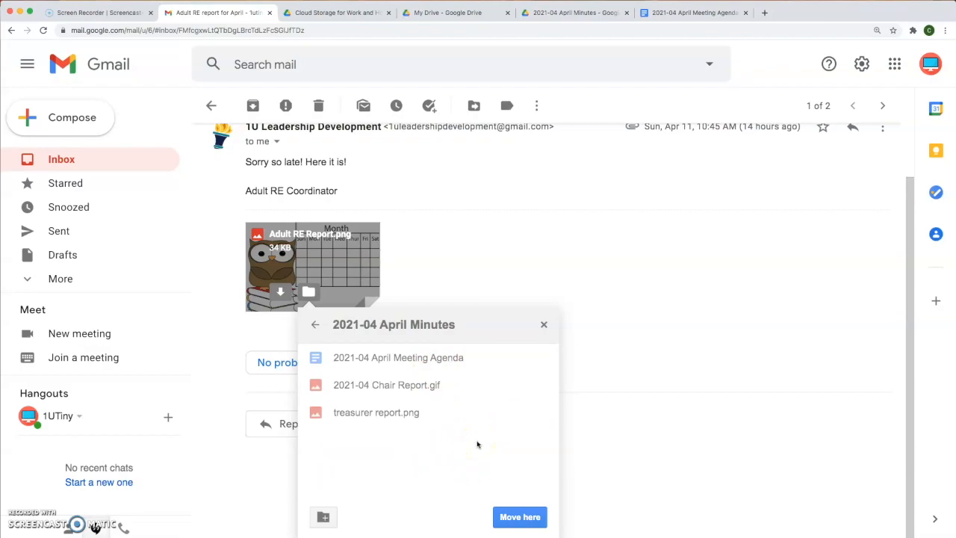
{"action": "left_click", "coordinate": [511, 516]}
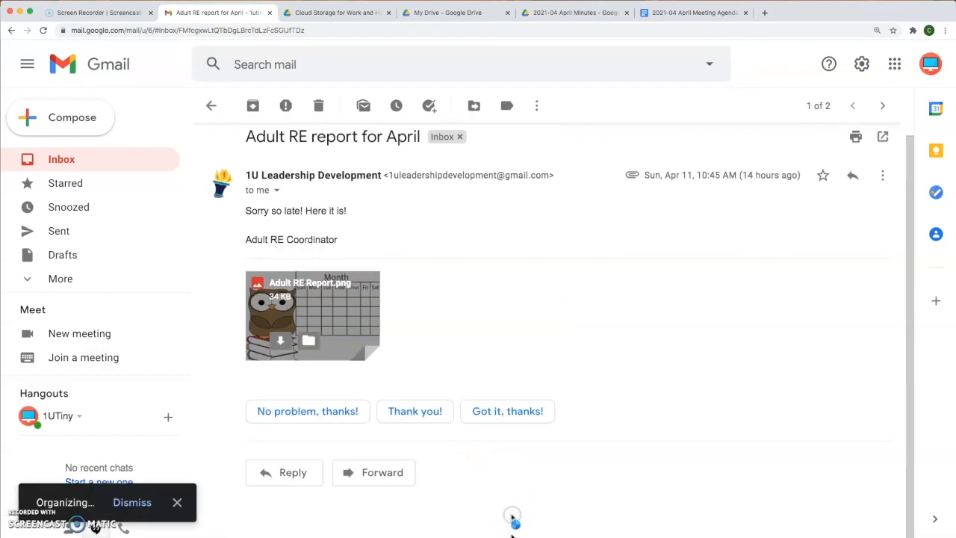
Step: Open the 2021-04 April Minutes folder and rename treasurer report.png as 2021-04 April treasurer report.png
{"action": "left_click", "coordinate": [295, 502]}
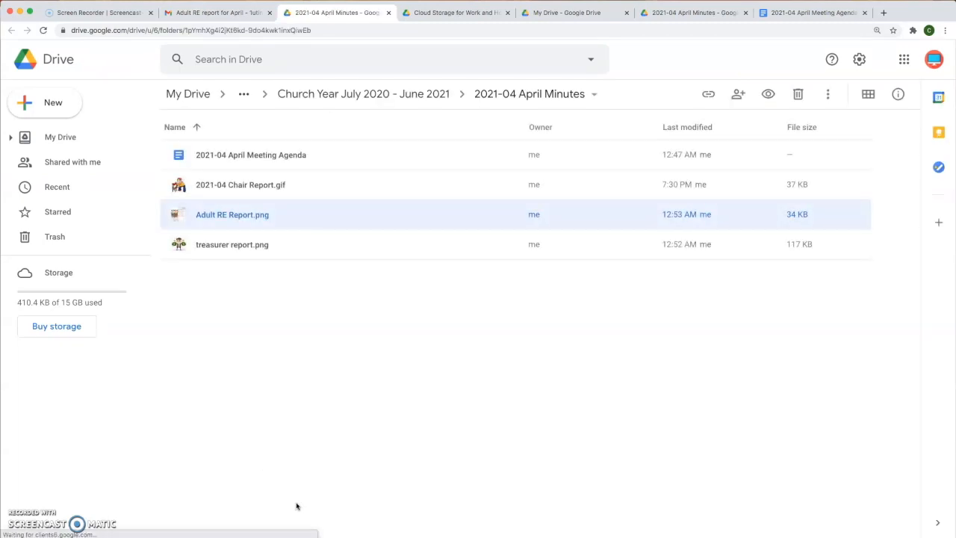
{"action": "left_click", "coordinate": [305, 461]}
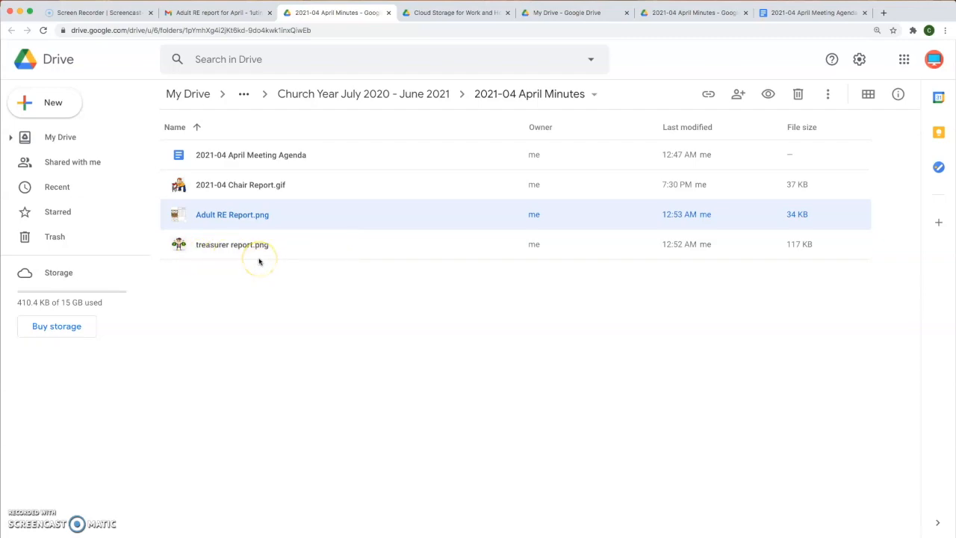
{"action": "left_click", "coordinate": [233, 247]}
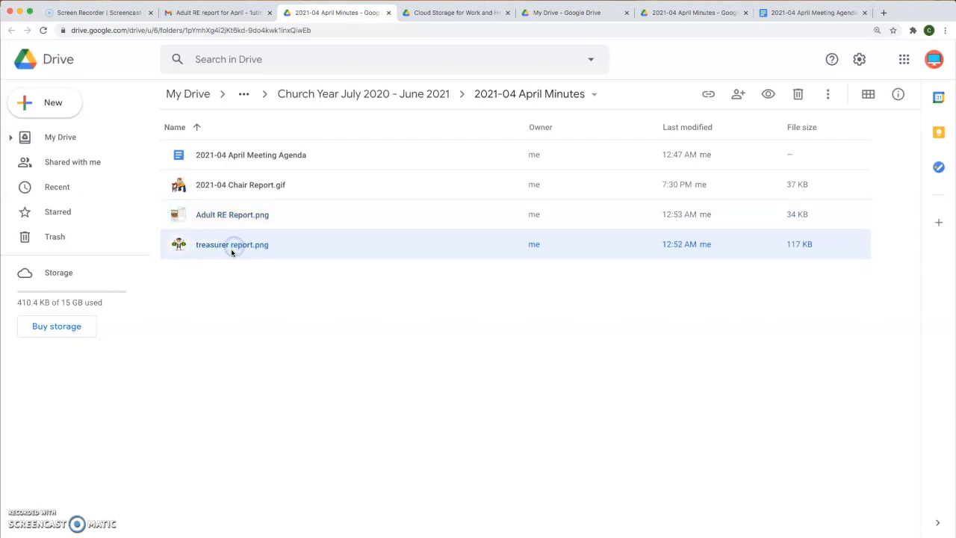
{"action": "left_click", "coordinate": [827, 94]}
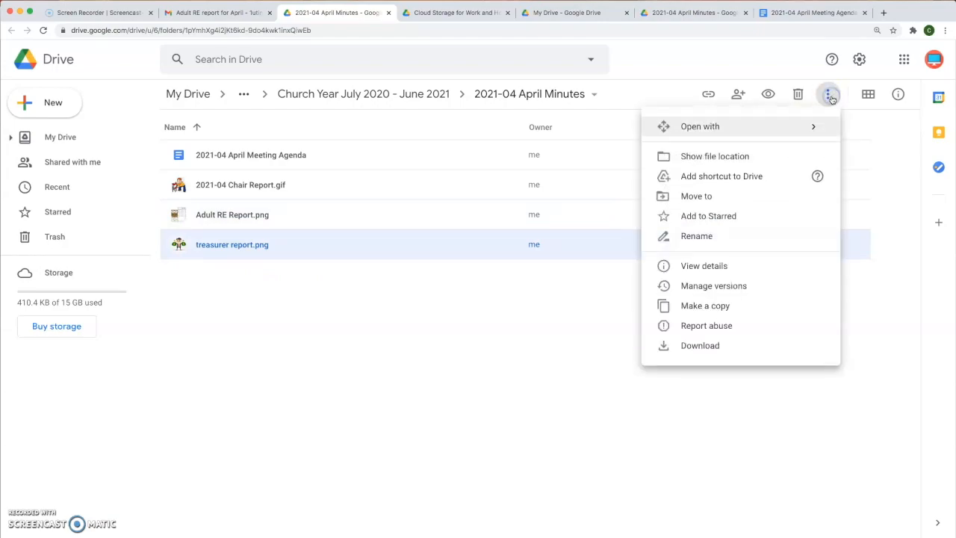
{"action": "left_click", "coordinate": [698, 236]}
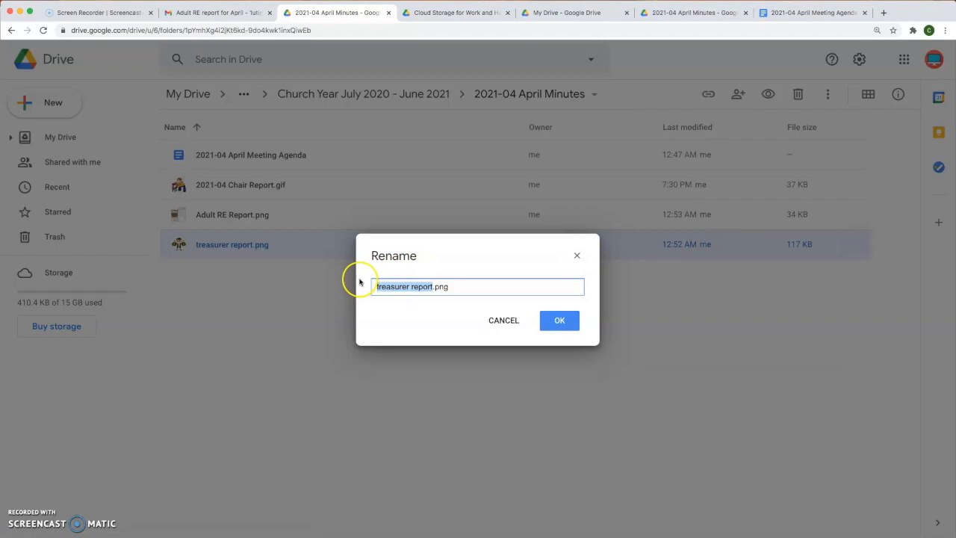
{"action": "left_click", "coordinate": [359, 282]}
{"action": "type", "text": "2021"}
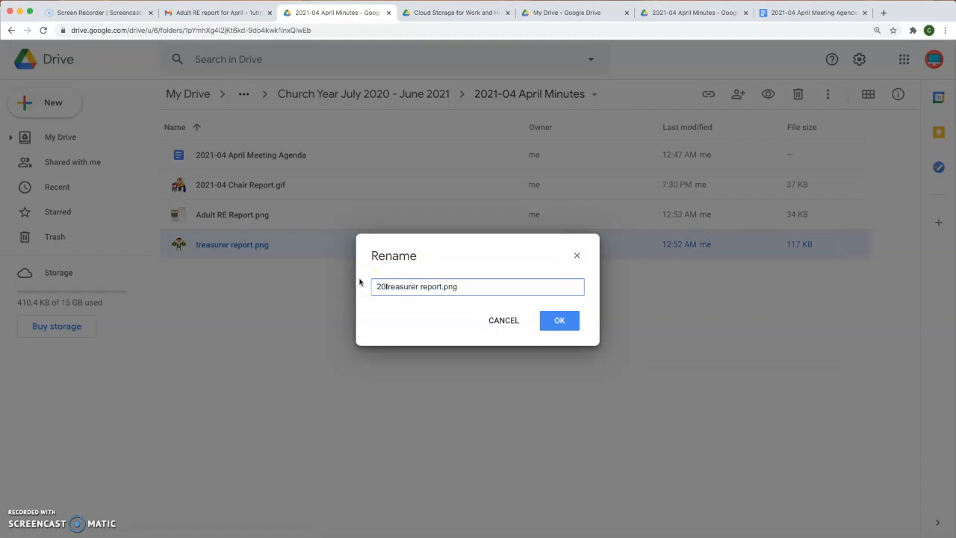
{"action": "type", "text": "-04 April"}
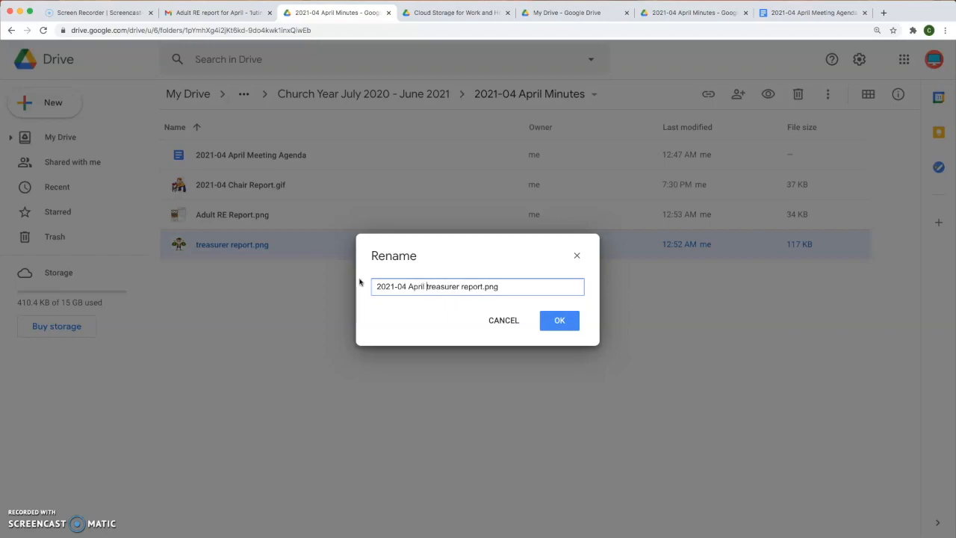
{"action": "left_click", "coordinate": [559, 320]}
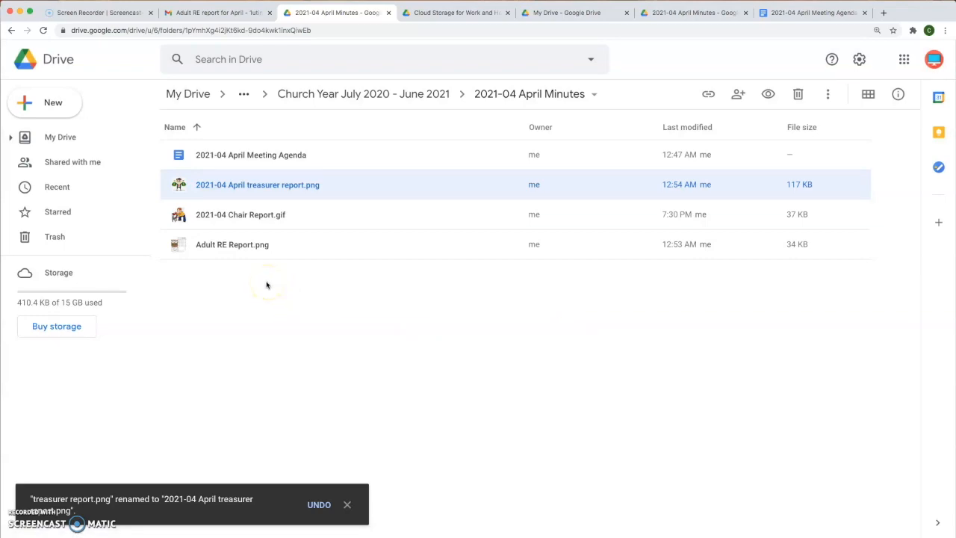
Step: Rename Adult RE Report.png in the 2021-04 April Minutes folder as 2021-04 April Adult RE Report.png
{"action": "left_click", "coordinate": [227, 251]}
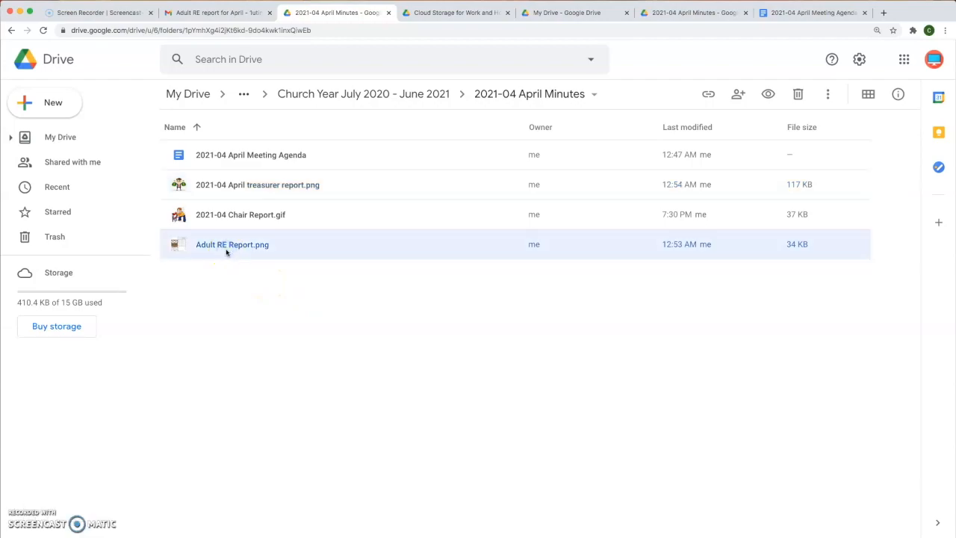
{"action": "left_click", "coordinate": [828, 94]}
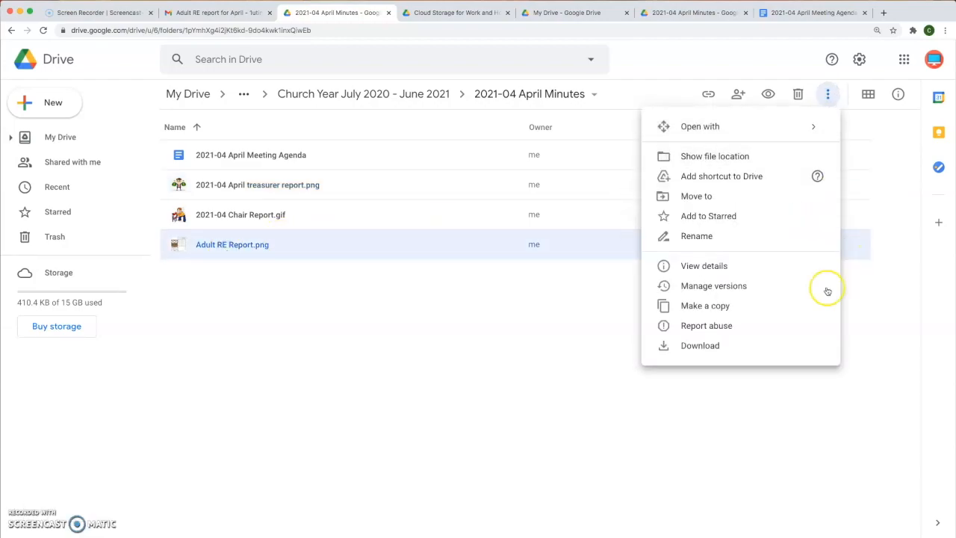
{"action": "left_click", "coordinate": [761, 236]}
{"action": "key", "text": "Left"}
{"action": "type", "text": "2021"}
{"action": "type", "text": "-04 "}
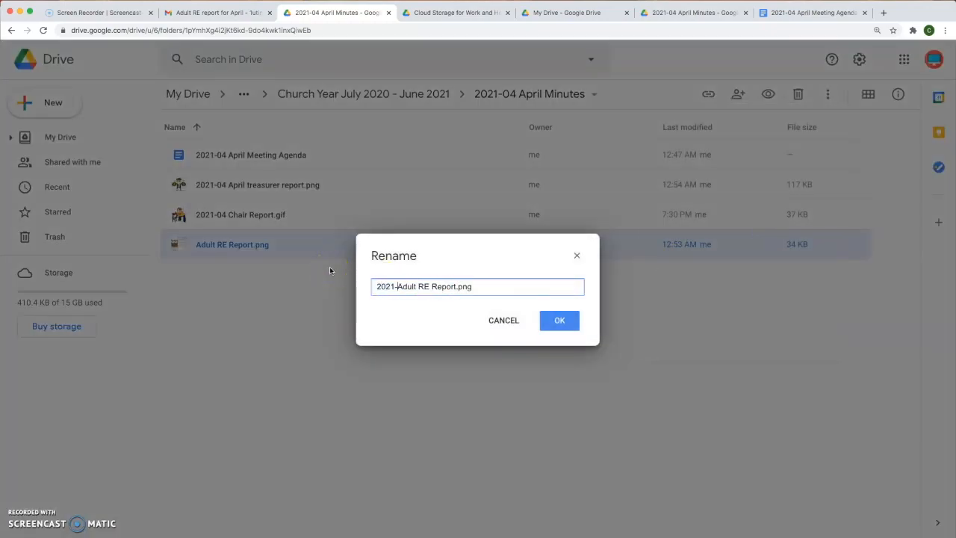
{"action": "type", "text": "April"}
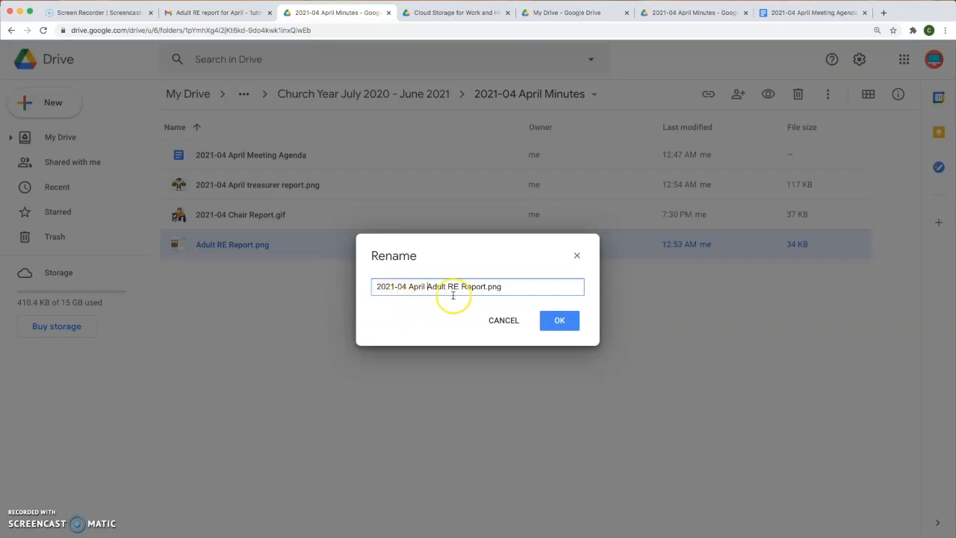
{"action": "left_click", "coordinate": [559, 321]}
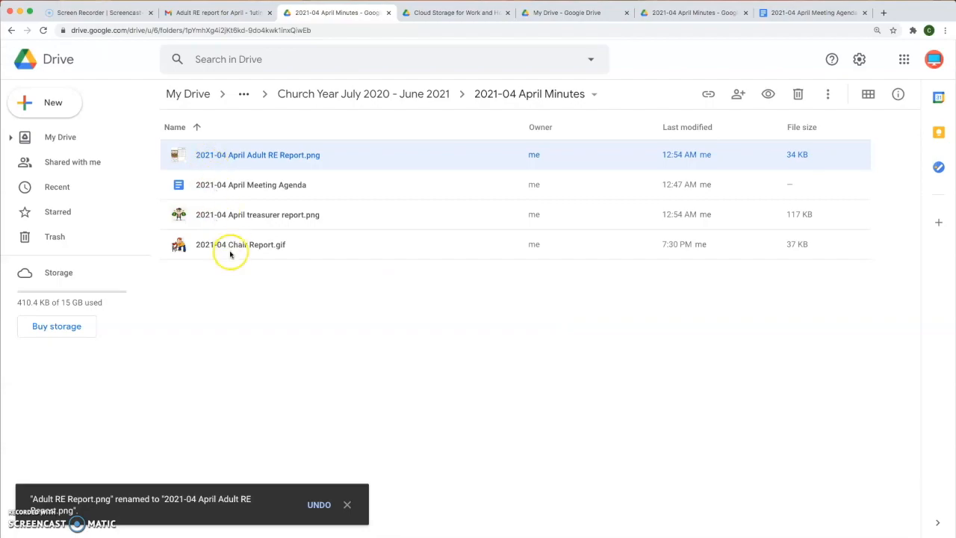
Step: Upload the Adult RE Report image from the computer's recent files into the 2021-04 April Minutes folder and dismiss the upload notice
{"action": "left_click", "coordinate": [479, 100]}
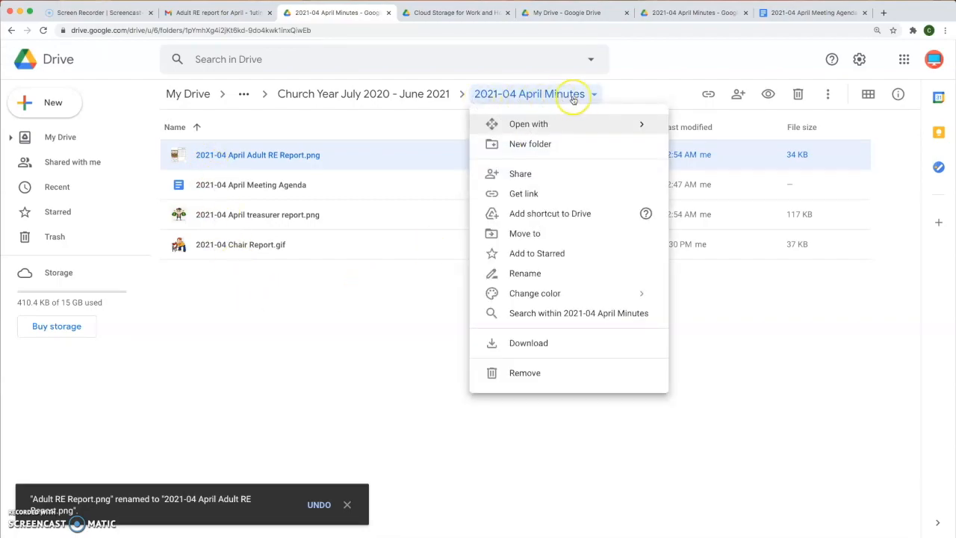
{"action": "left_click", "coordinate": [333, 356]}
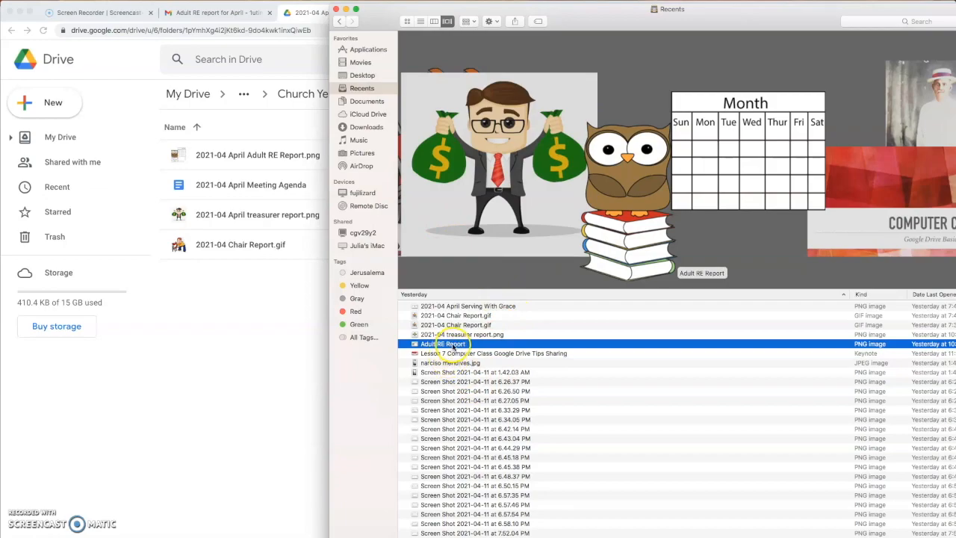
{"action": "left_click_drag", "start_coordinate": [452, 346], "coordinate": [265, 326]}
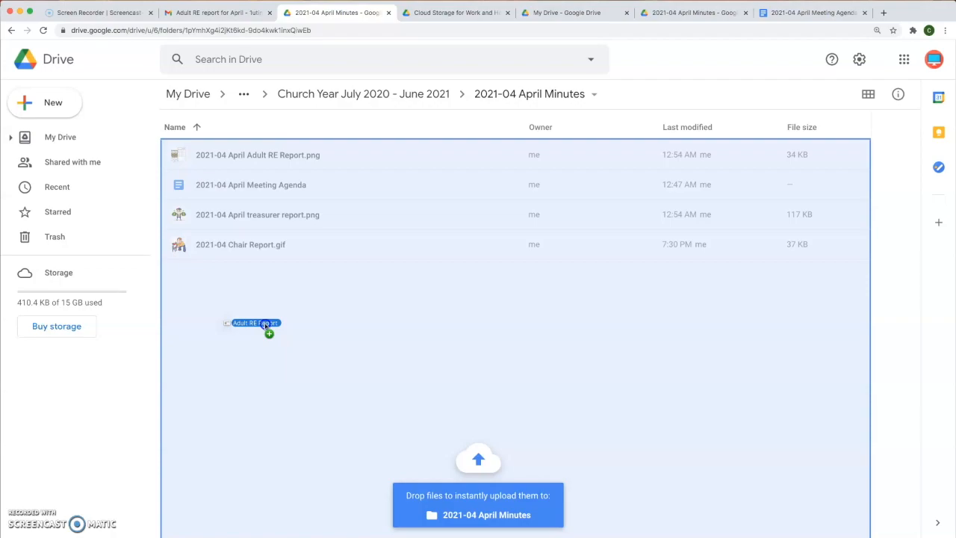
{"action": "left_click_drag", "start_coordinate": [265, 325], "coordinate": [265, 325]}
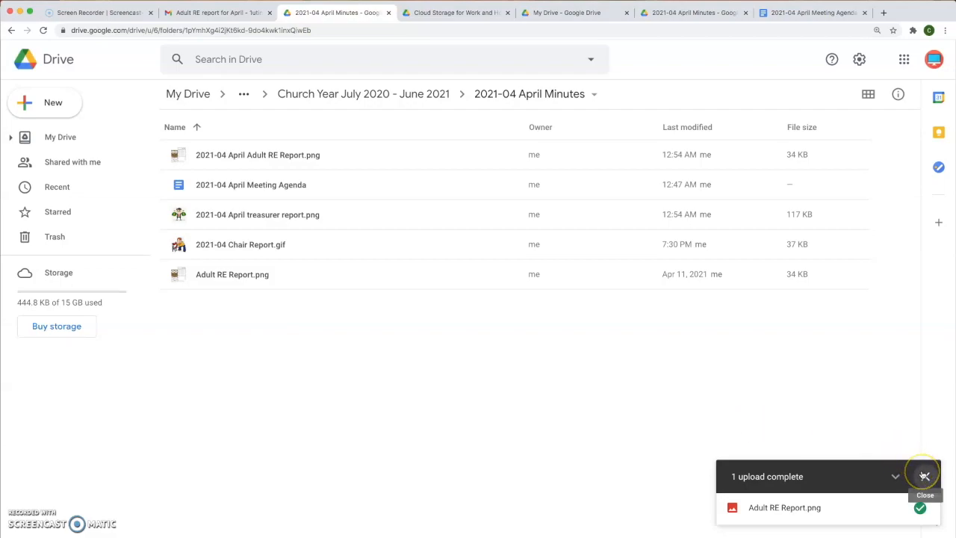
{"action": "left_click", "coordinate": [924, 476]}
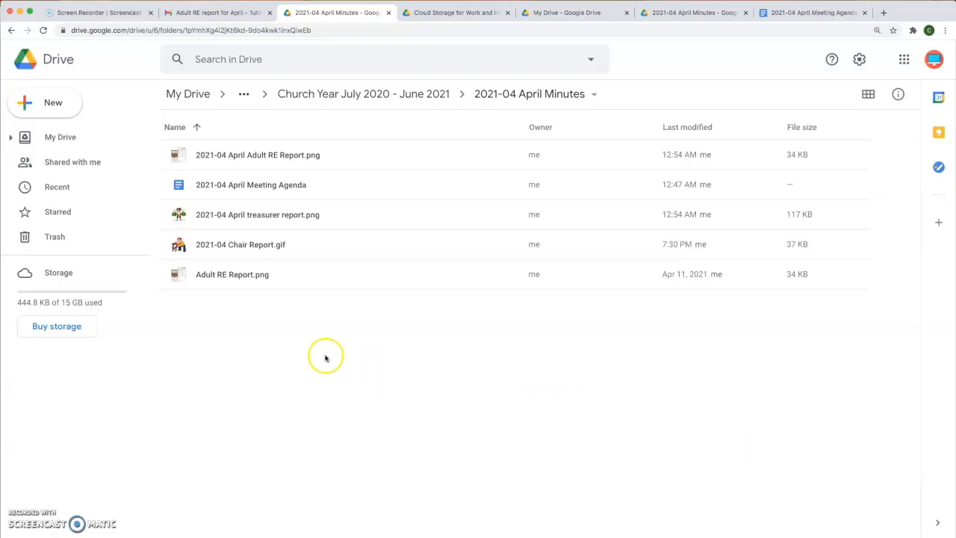
Step: Move the duplicate Adult RE Report.png from the 2021-04 April Minutes folder to the trash
{"action": "left_click", "coordinate": [350, 156]}
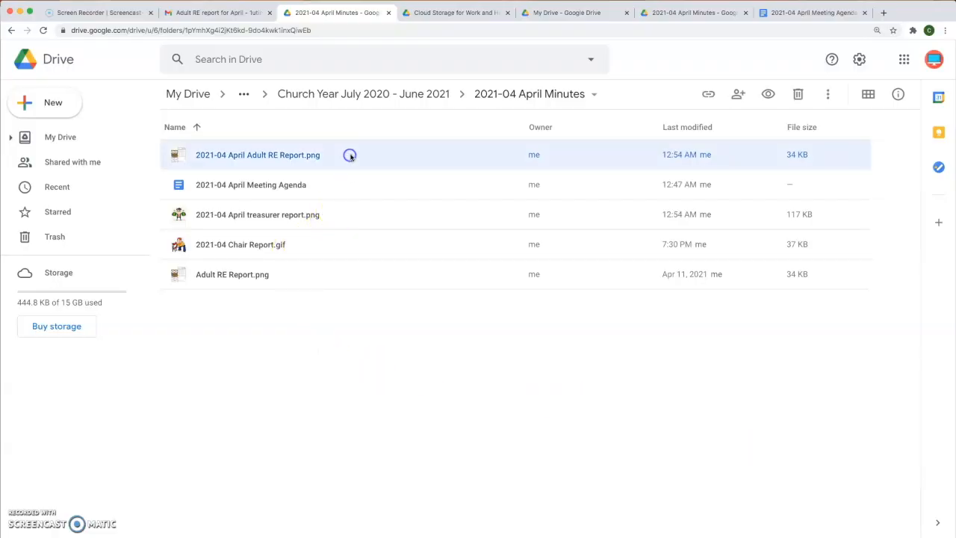
{"action": "left_click", "coordinate": [296, 274]}
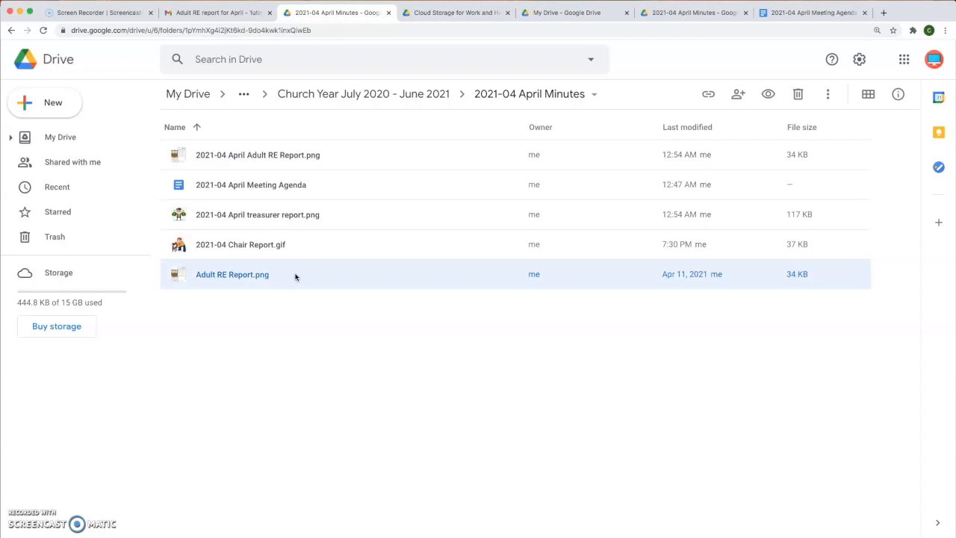
{"action": "left_click", "coordinate": [305, 336]}
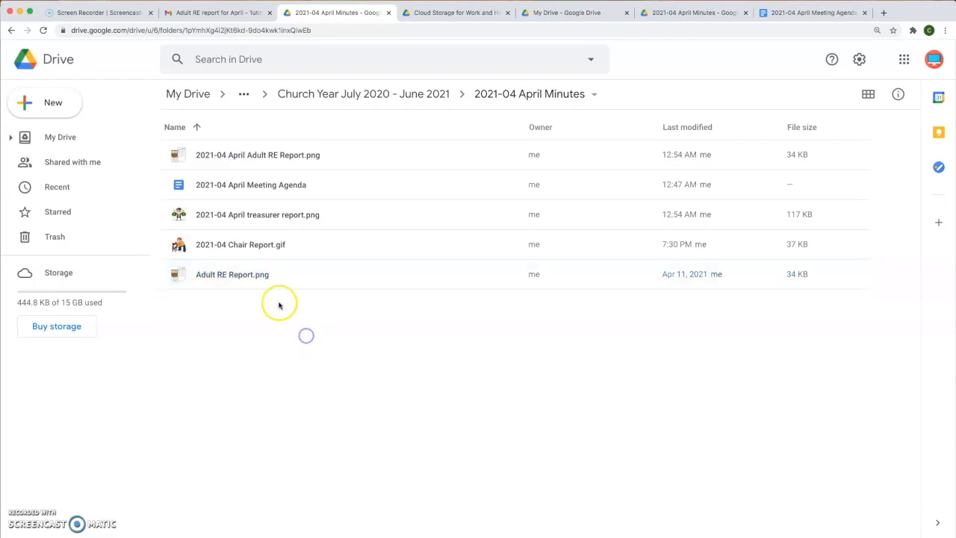
{"action": "left_click", "coordinate": [245, 276]}
{"action": "left_click", "coordinate": [798, 94]}
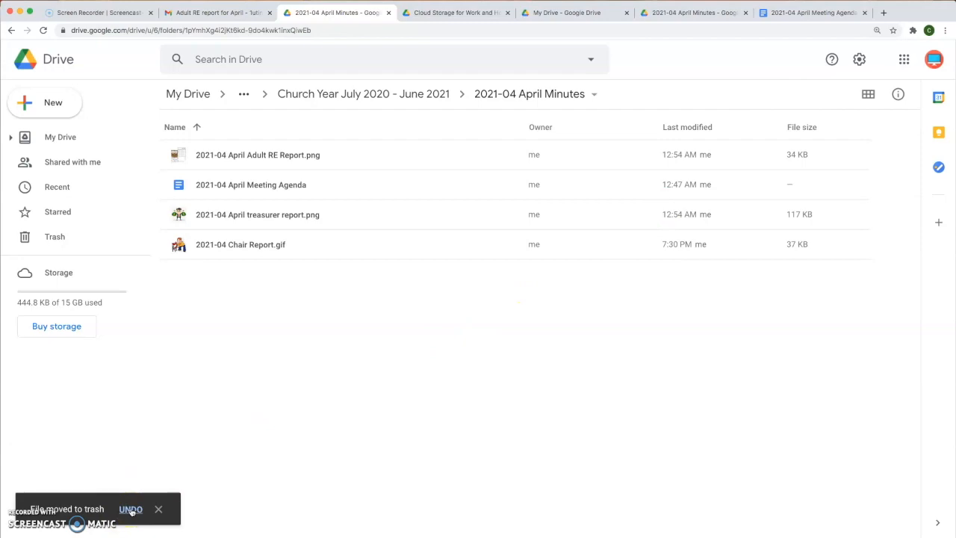
{"action": "left_click", "coordinate": [158, 509]}
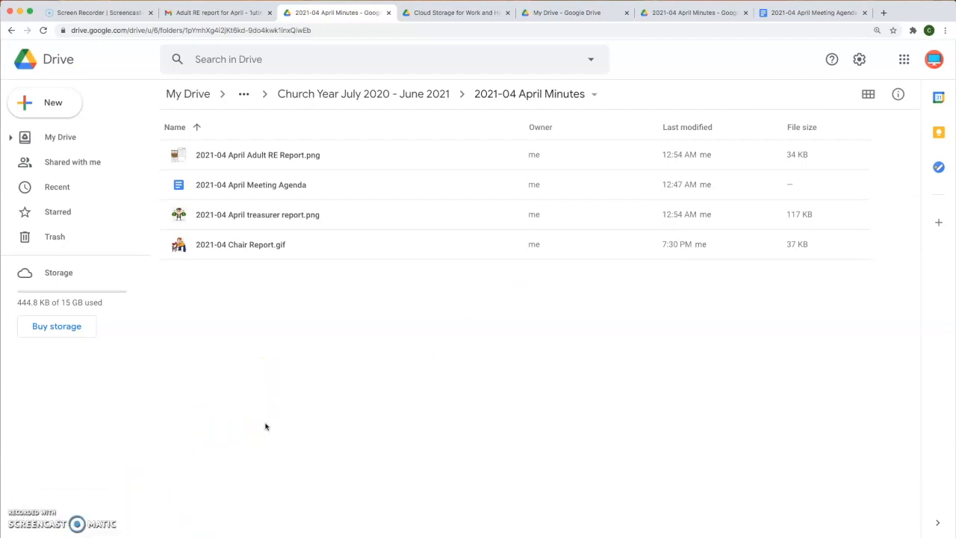
Step: Restore the most recently trashed Adult RE Report.png from the Drive trash
{"action": "left_click", "coordinate": [46, 239]}
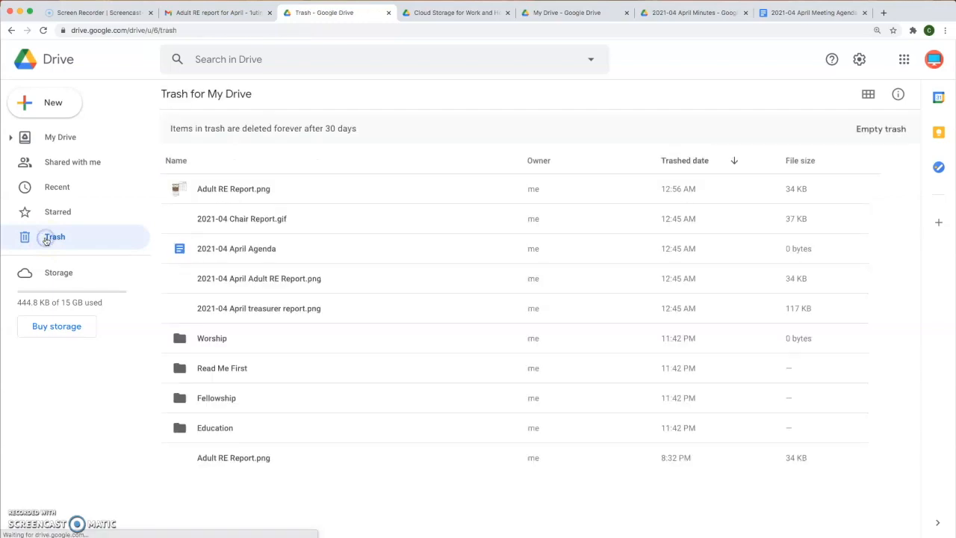
{"action": "left_click", "coordinate": [222, 189]}
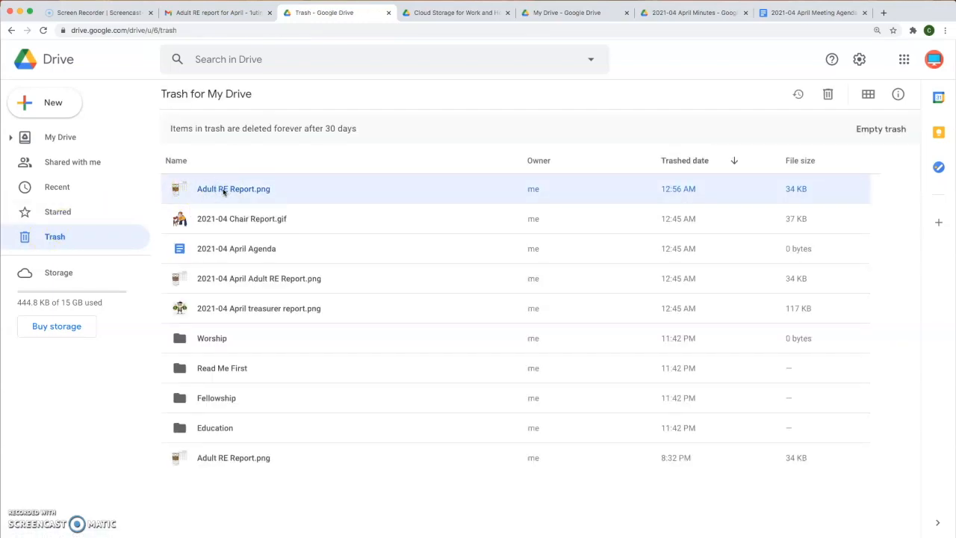
{"action": "left_click", "coordinate": [799, 95]}
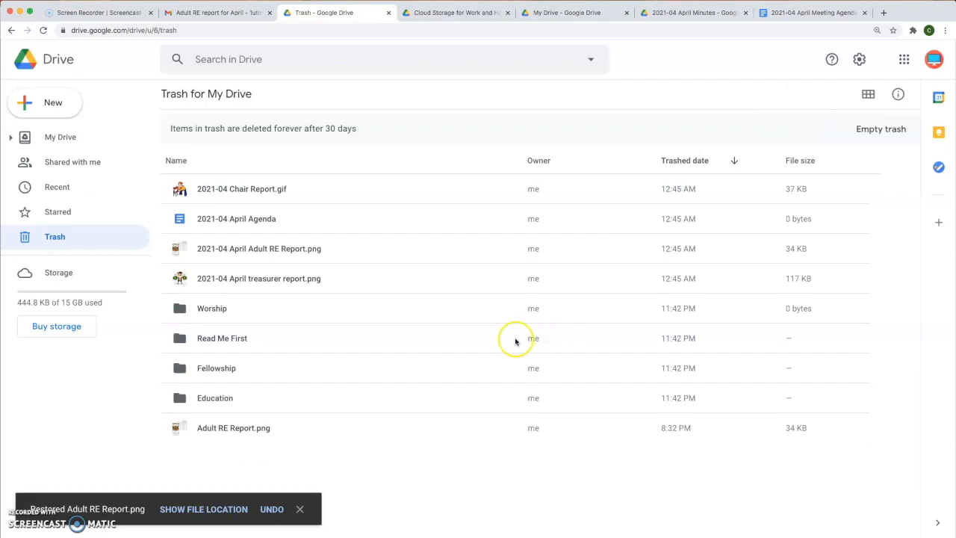
Step: Show the restored Adult RE Report.png in its folder and move it back to the trash
{"action": "left_click", "coordinate": [222, 508]}
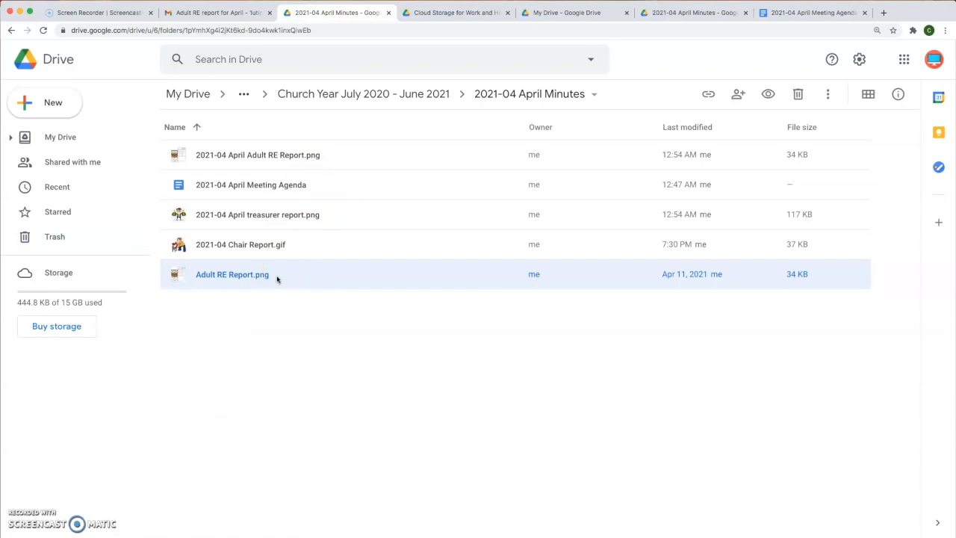
{"action": "left_click", "coordinate": [797, 94]}
{"action": "left_click", "coordinate": [380, 346]}
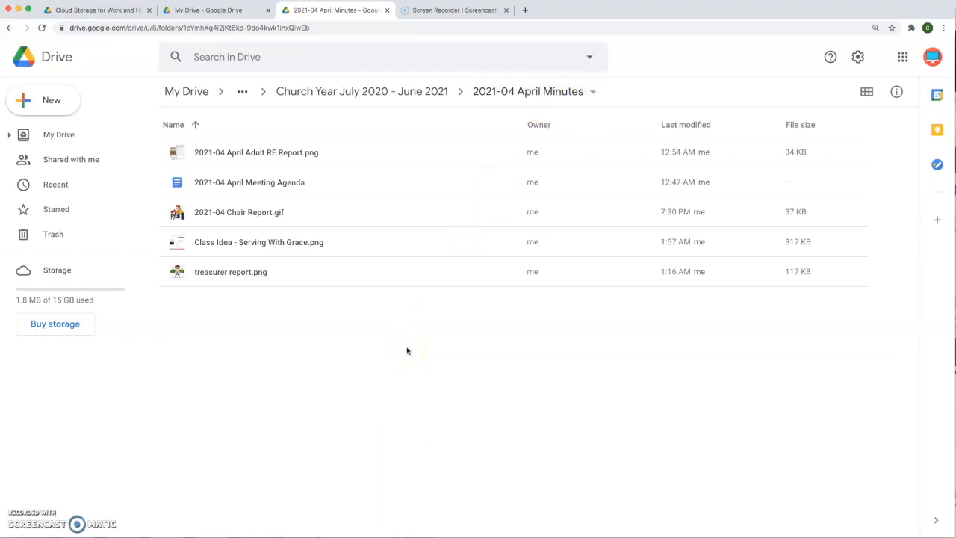
Step: Preview Class Idea - Serving With Grace.png and move it from the April Minutes folder to Restricted - Church Team Drive > 04 Education
{"action": "left_click", "coordinate": [243, 248]}
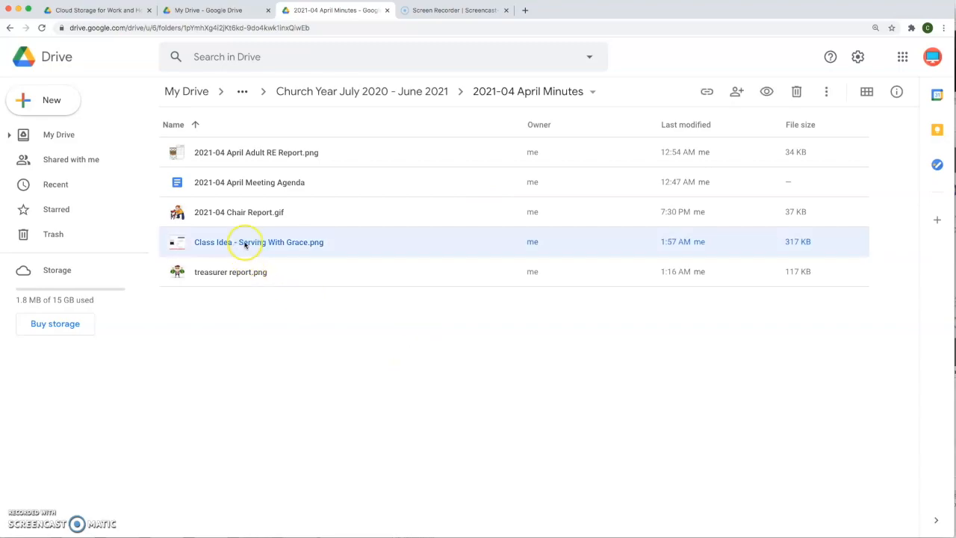
{"action": "double_click", "coordinate": [244, 243]}
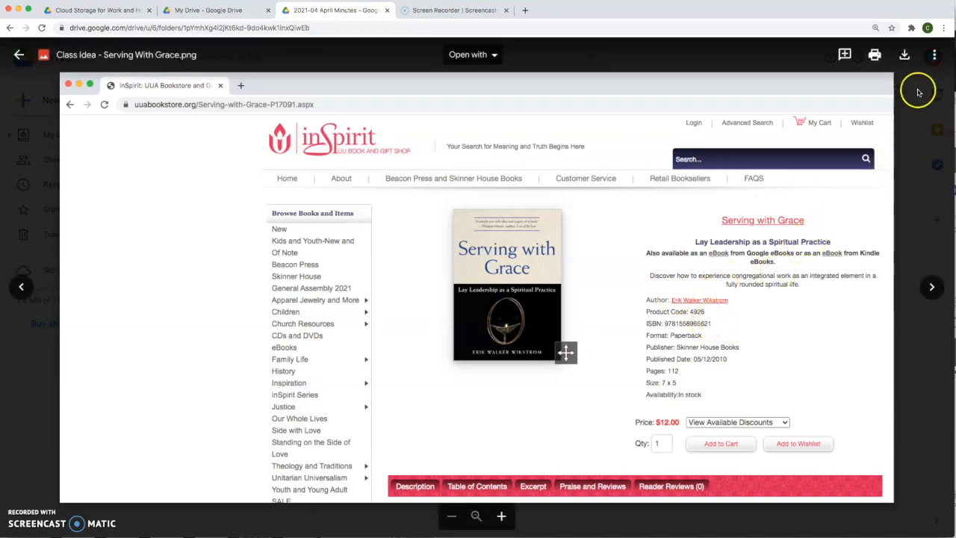
{"action": "left_click", "coordinate": [935, 60]}
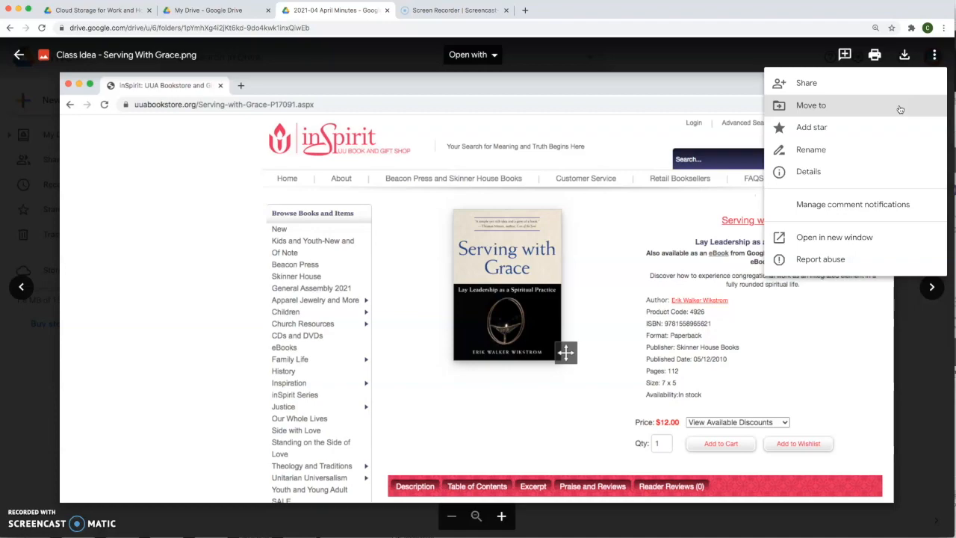
{"action": "left_click", "coordinate": [900, 109]}
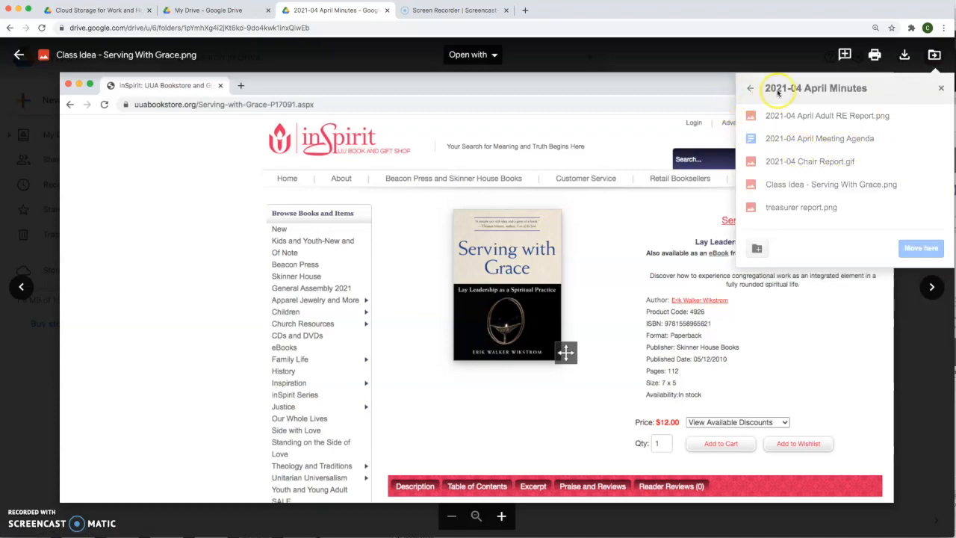
{"action": "left_click", "coordinate": [751, 89]}
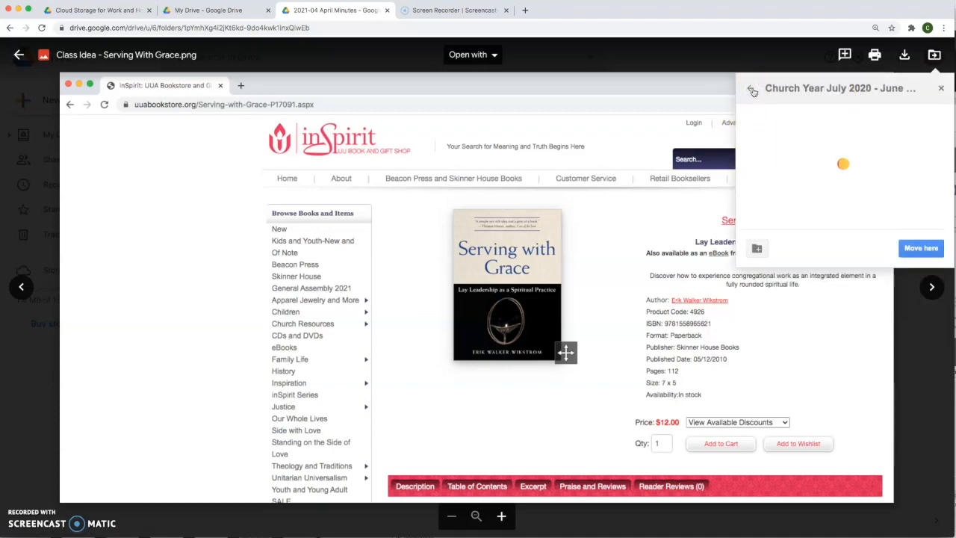
{"action": "left_click", "coordinate": [752, 90]}
{"action": "left_click", "coordinate": [752, 89]}
{"action": "left_click", "coordinate": [752, 90]}
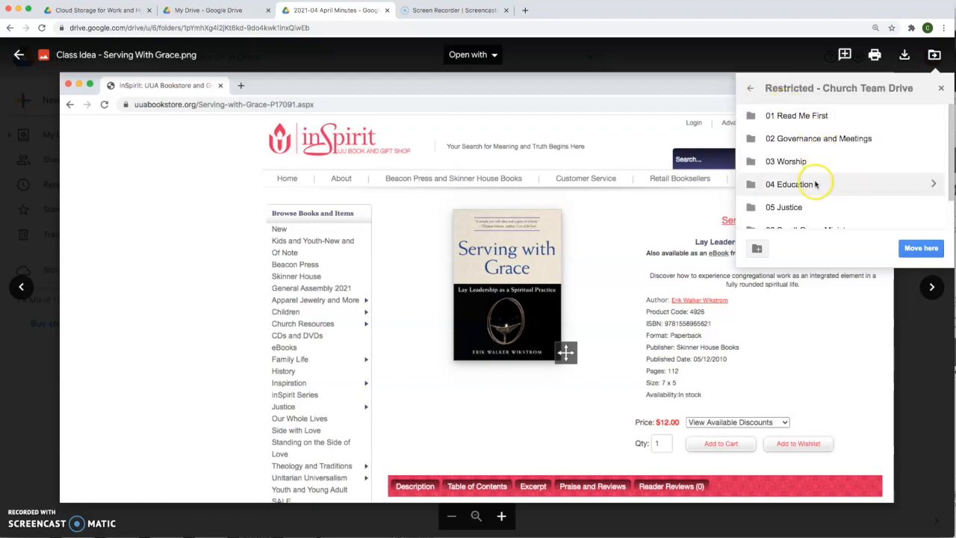
{"action": "left_click", "coordinate": [816, 185]}
{"action": "left_click", "coordinate": [917, 248]}
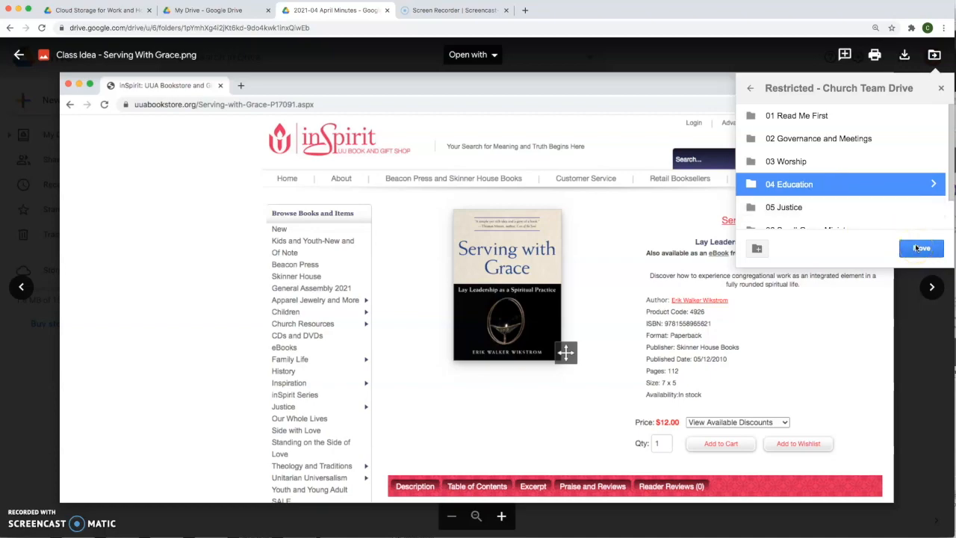
Step: Close the image preview and move Class Idea - Serving With Grace.png from the file list to Restricted - Church Team Drive > 04 Education
{"action": "left_click", "coordinate": [609, 149]}
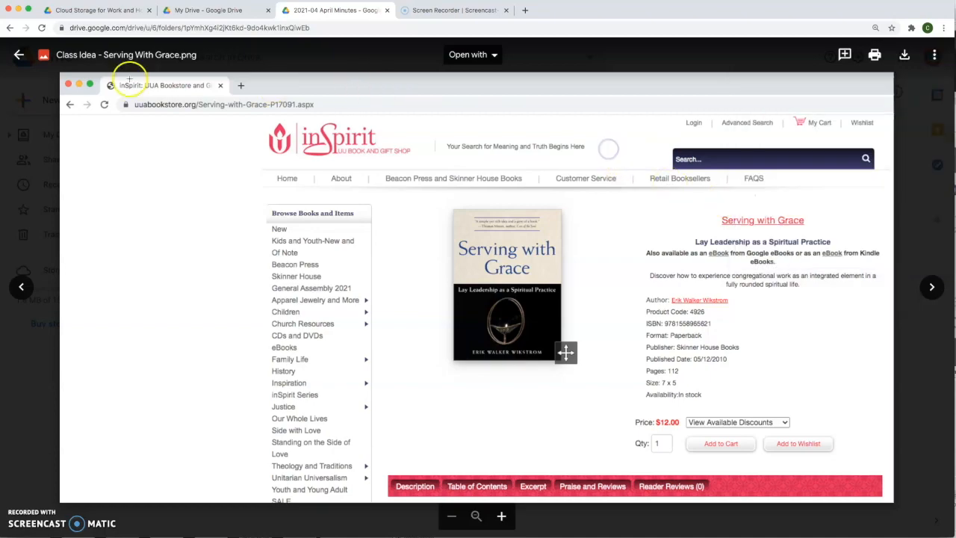
{"action": "left_click", "coordinate": [20, 58]}
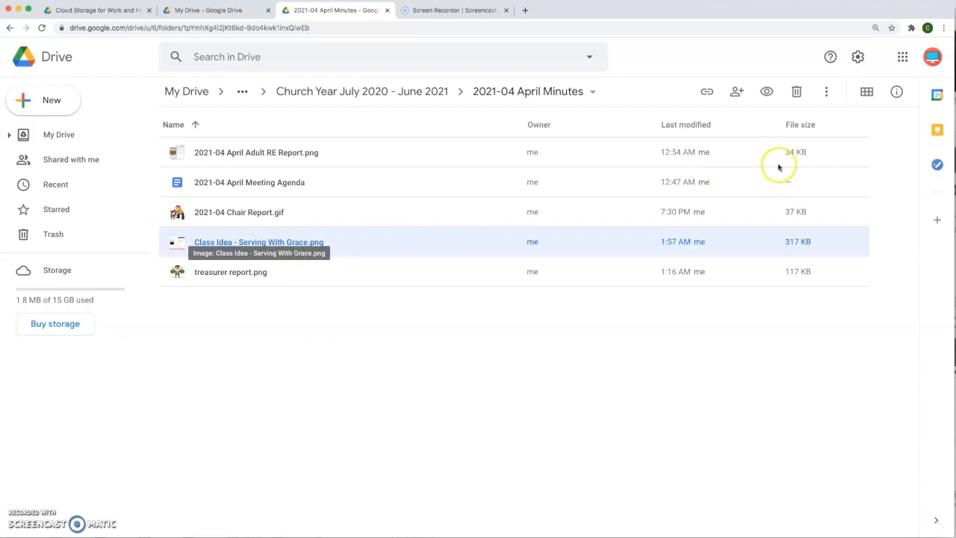
{"action": "left_click", "coordinate": [826, 92]}
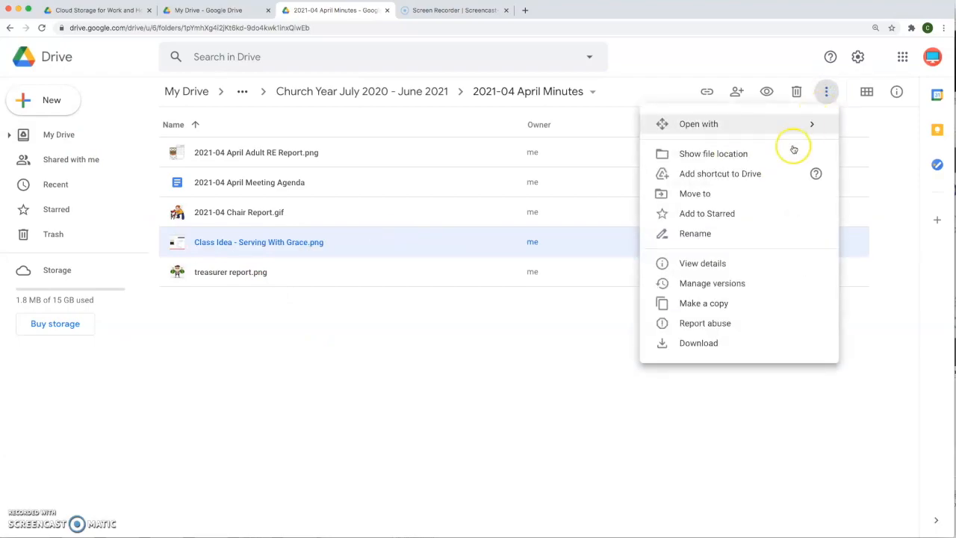
{"action": "left_click", "coordinate": [744, 196]}
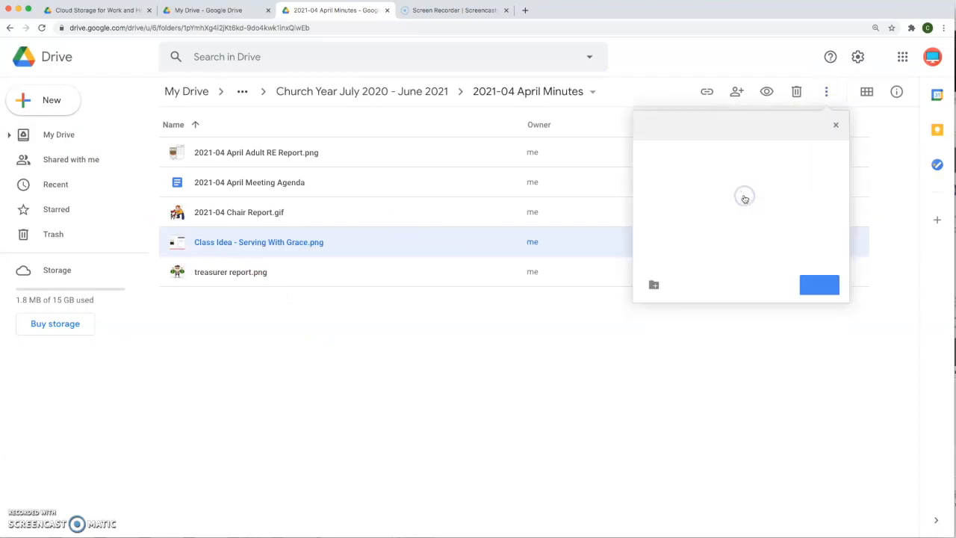
{"action": "left_click", "coordinate": [646, 125]}
{"action": "left_click", "coordinate": [647, 127]}
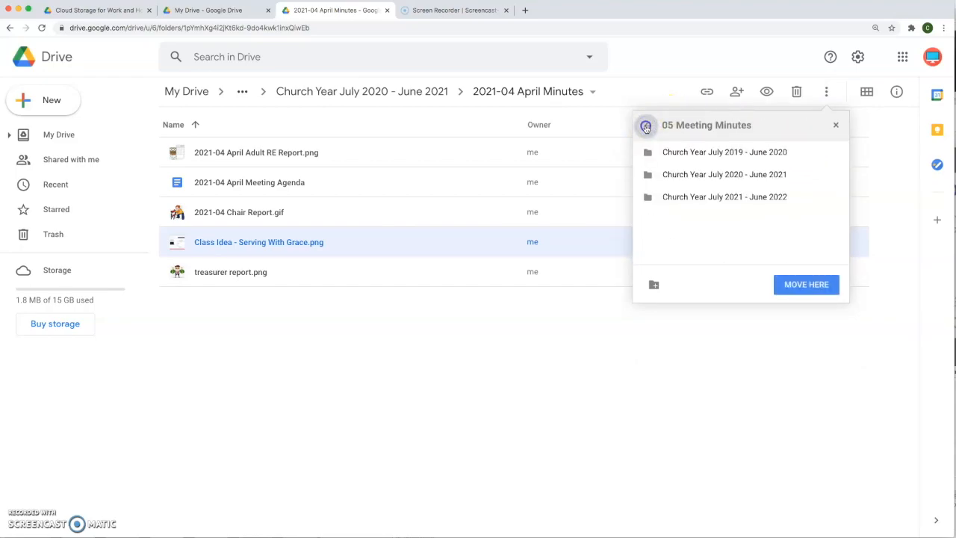
{"action": "left_click", "coordinate": [647, 127]}
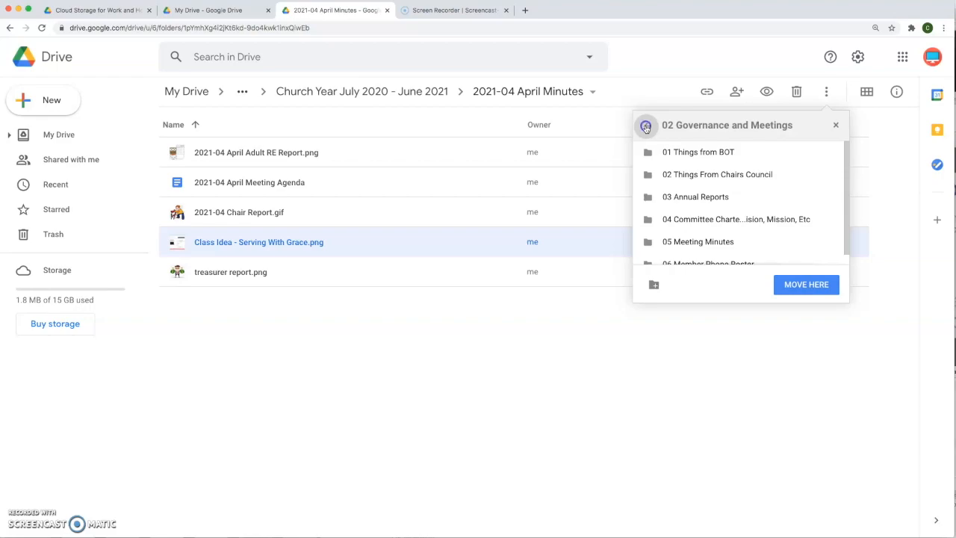
{"action": "left_click", "coordinate": [647, 126]}
{"action": "left_click", "coordinate": [717, 218]}
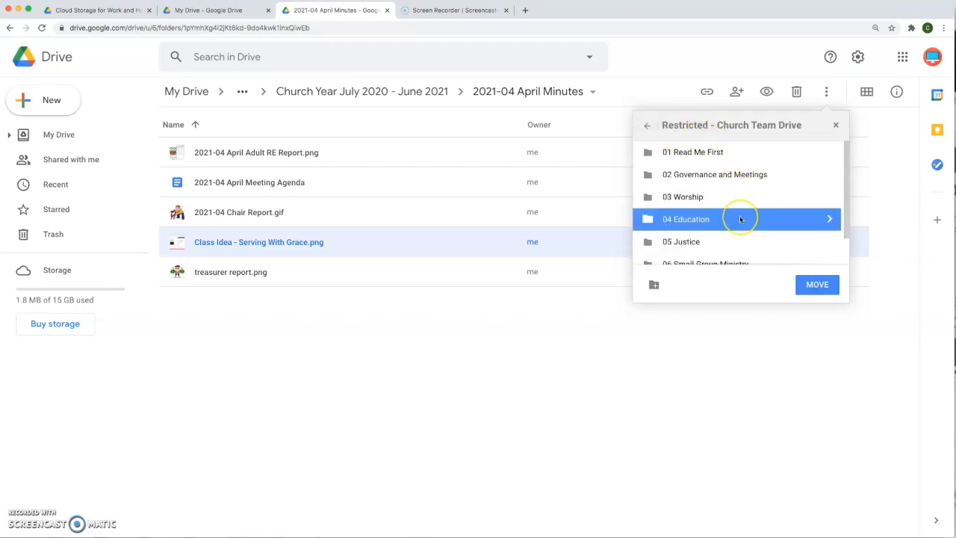
{"action": "left_click", "coordinate": [817, 285]}
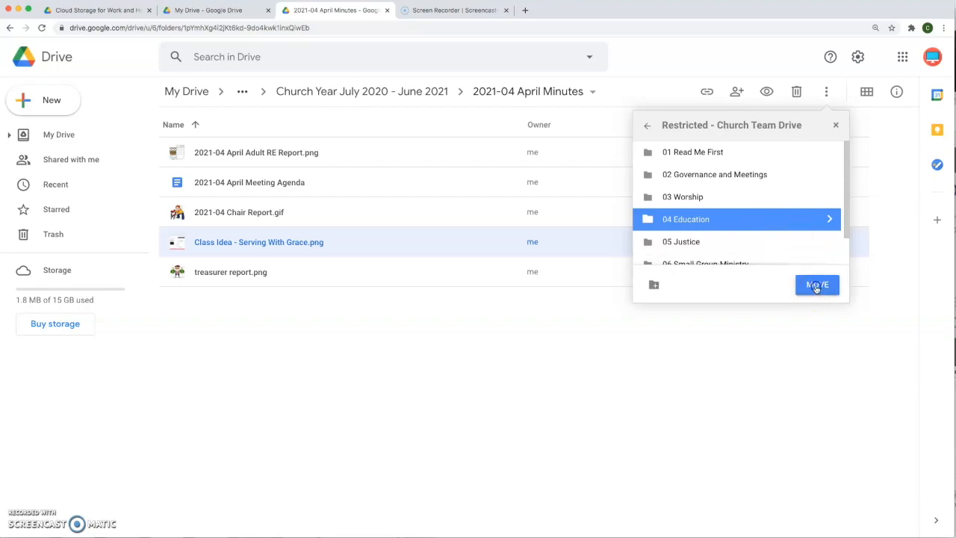